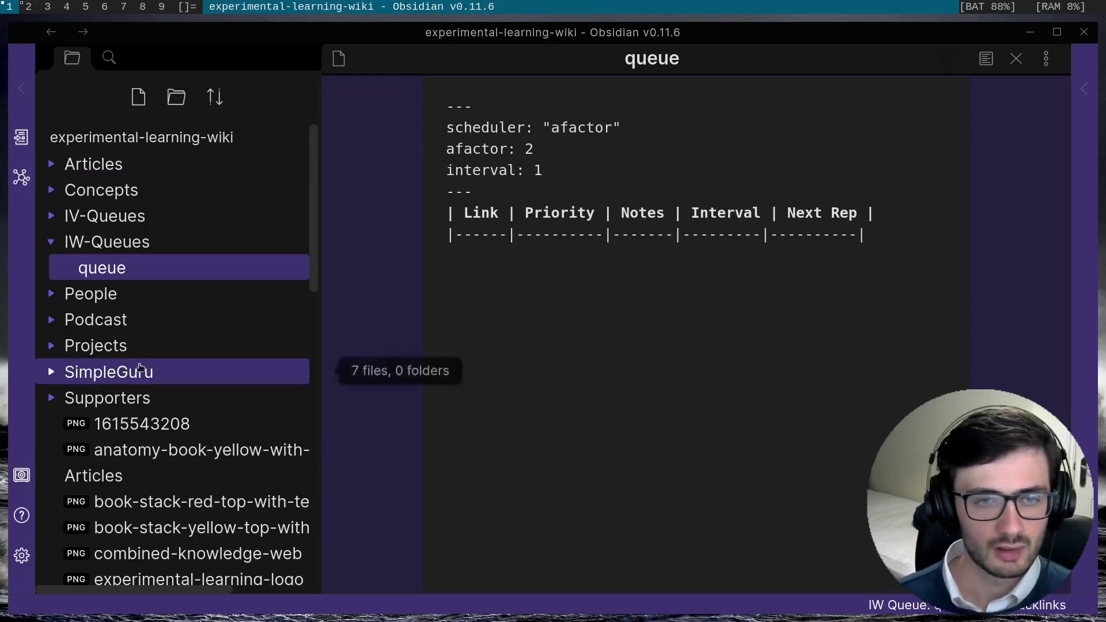
Expand the Concepts folder in the file explorer to list its notes beside the queue note
{"action": "left_click", "coordinate": [141, 193]}
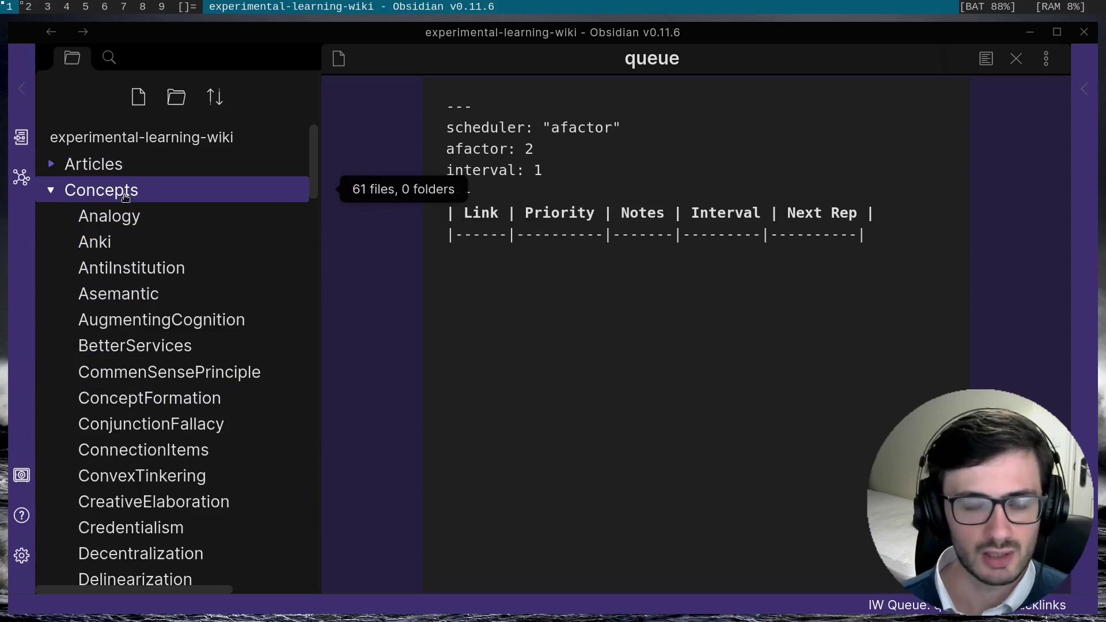
Start adding the Analogy note to queue.md and lower its priority to 37
{"action": "right_click", "coordinate": [129, 221]}
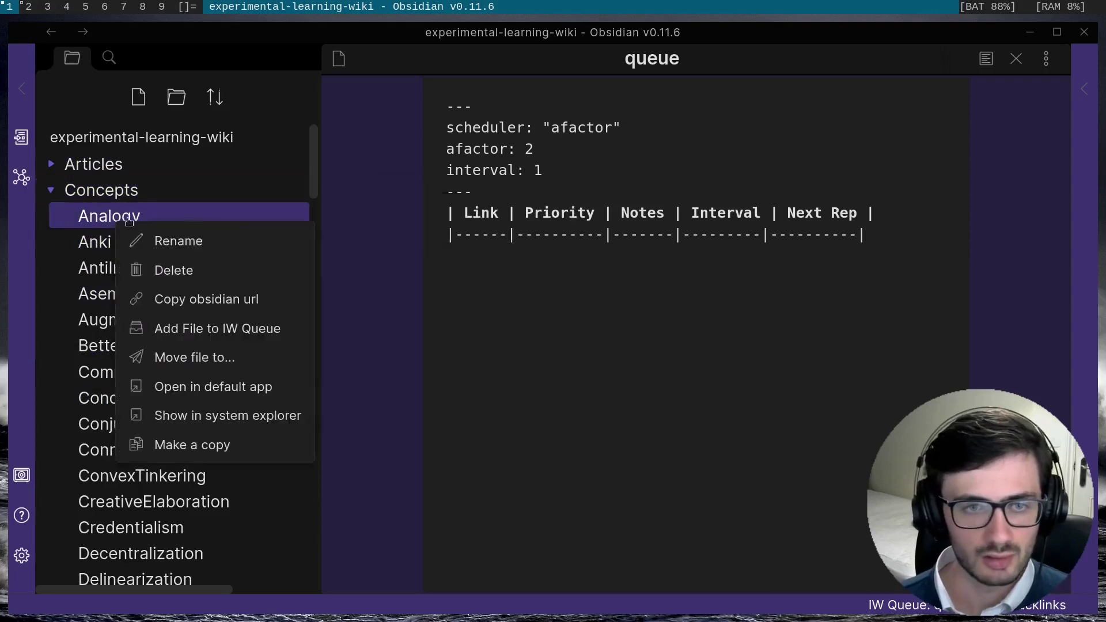
{"action": "left_click", "coordinate": [158, 332]}
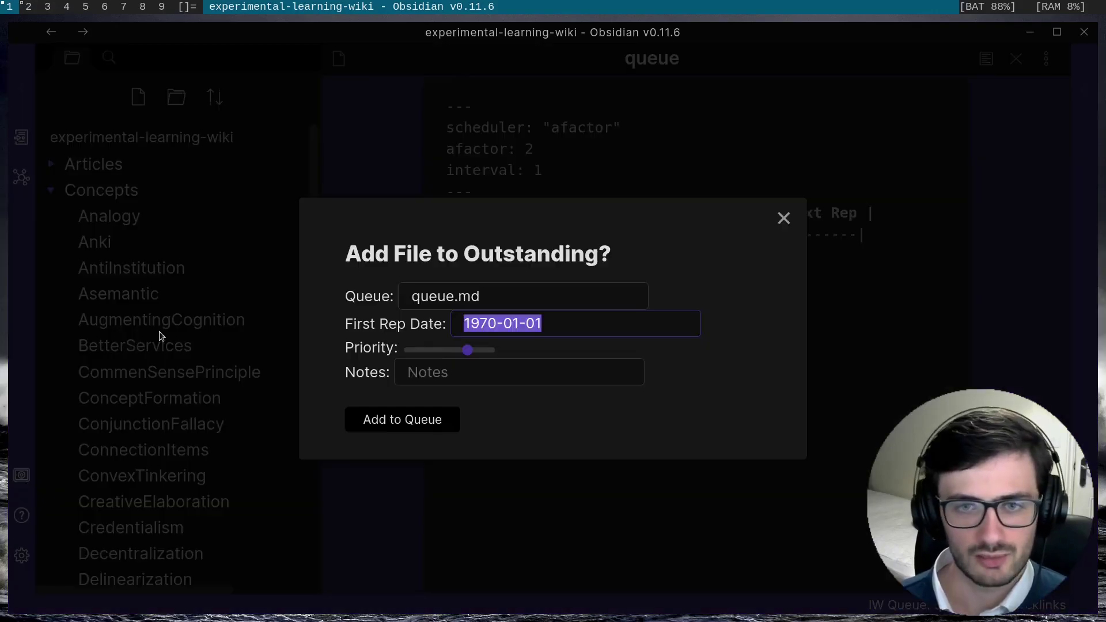
{"action": "left_click", "coordinate": [498, 297]}
{"action": "left_click", "coordinate": [377, 279]}
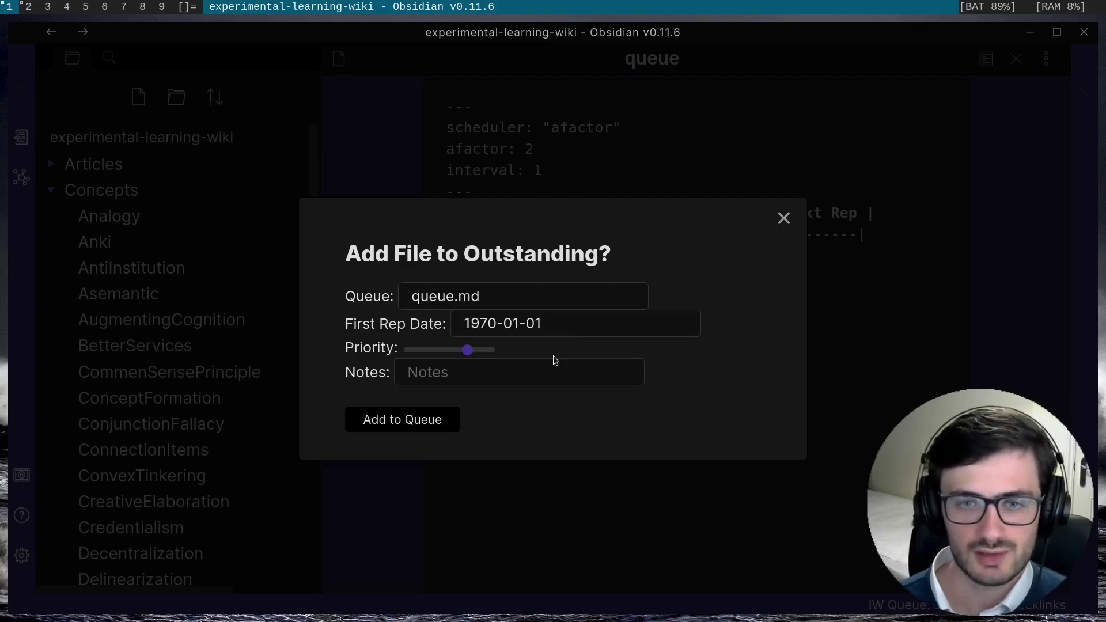
{"action": "triple_click", "coordinate": [553, 328]}
{"action": "mouse_move", "coordinate": [464, 350]}
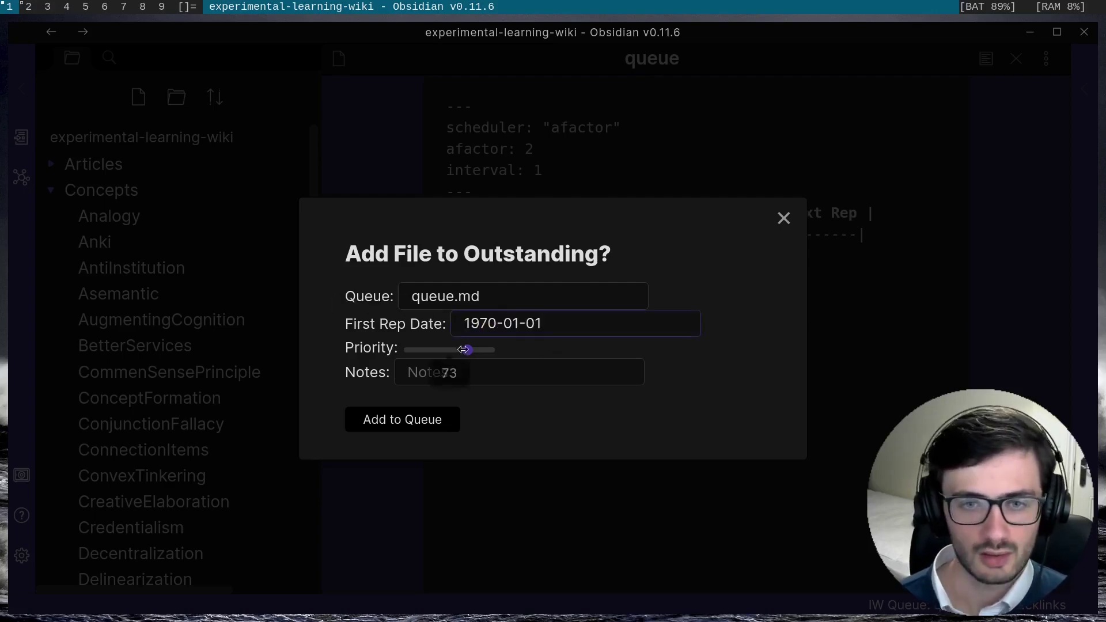
{"action": "left_click_drag", "start_coordinate": [464, 349], "coordinate": [439, 350]}
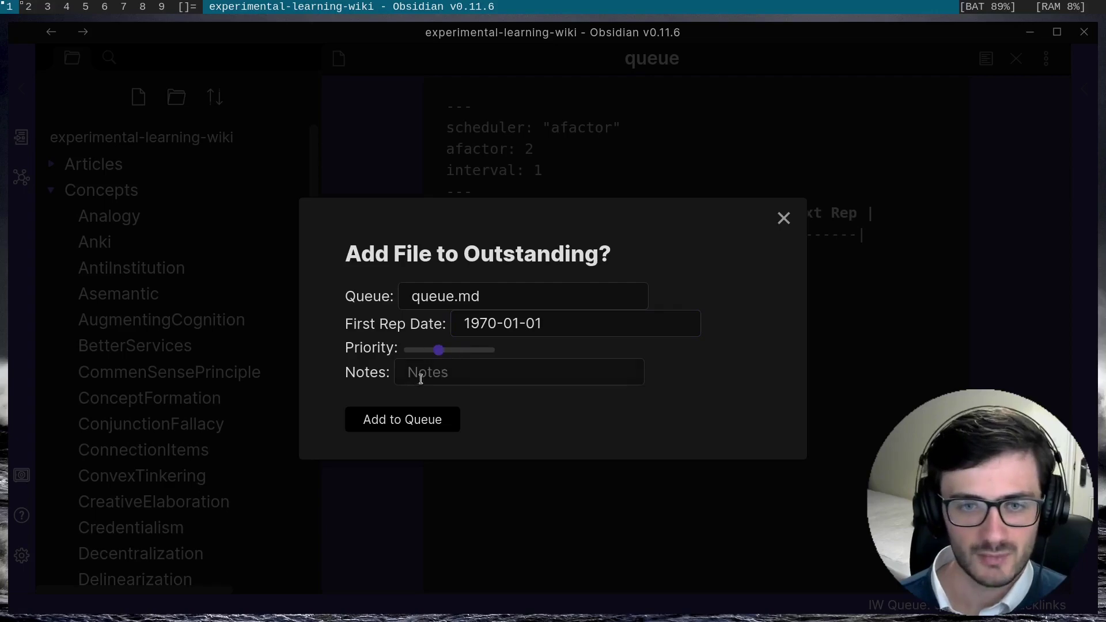
{"action": "left_click", "coordinate": [421, 377]}
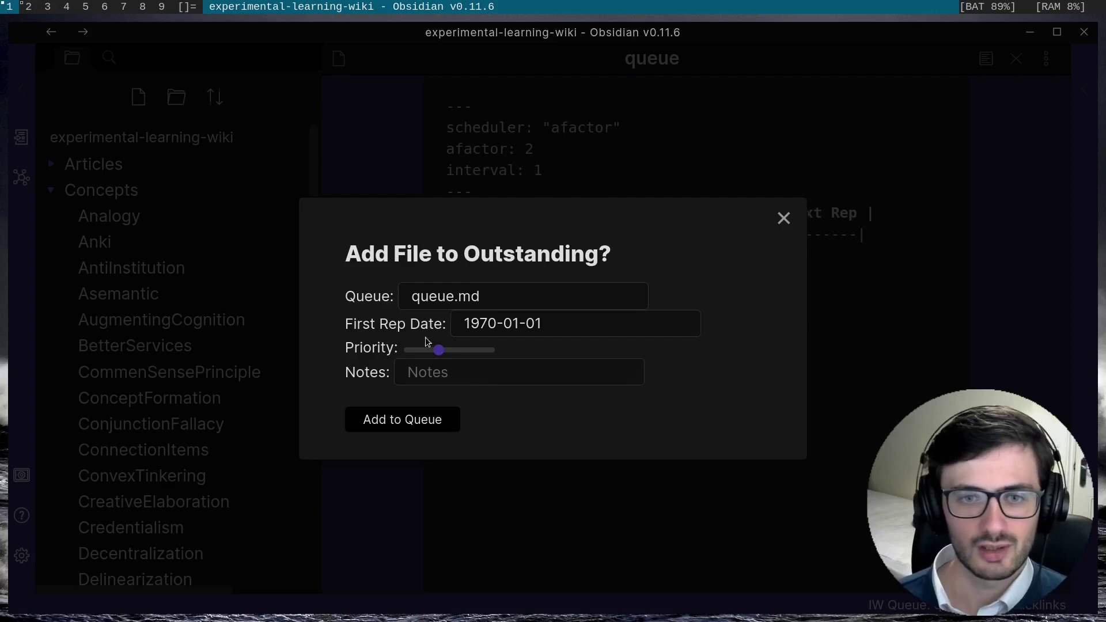
Set Analogy's first repetition date to 'next week' and add it to the queue
{"action": "left_click_drag", "start_coordinate": [607, 323], "coordinate": [407, 322]}
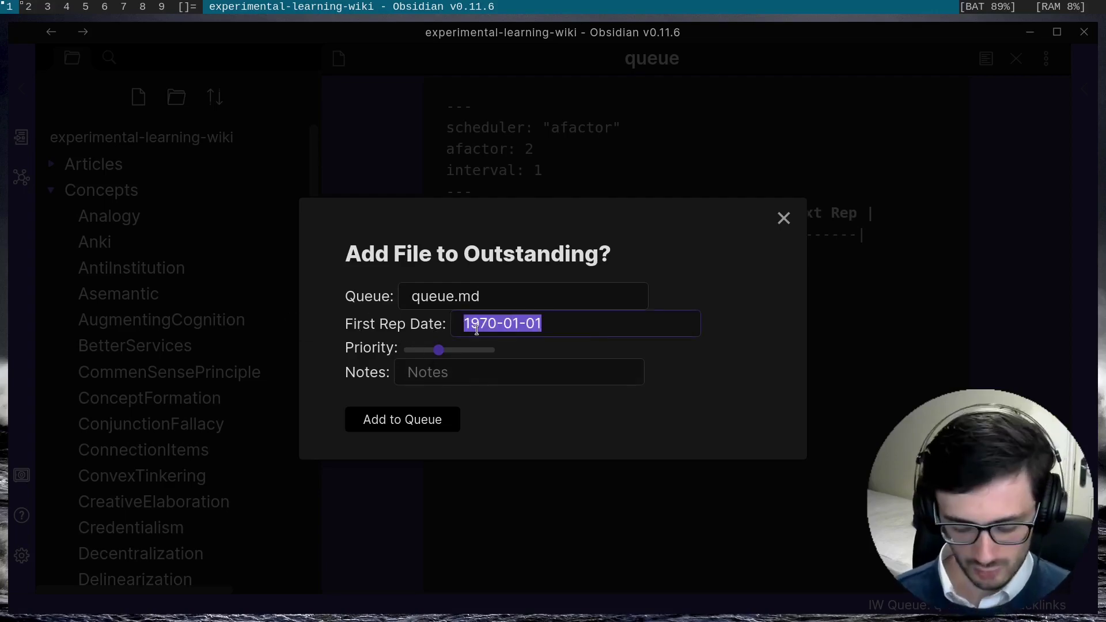
{"action": "type", "text": "tomorrow"}
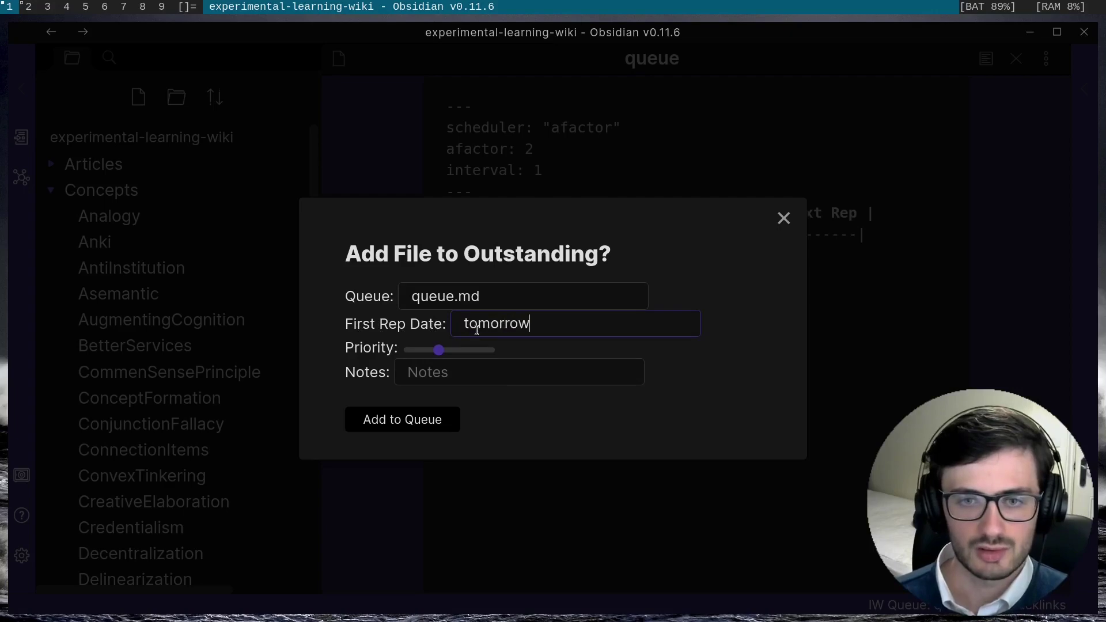
{"action": "key", "text": "ctrl+a"}
{"action": "type", "text": "next week"}
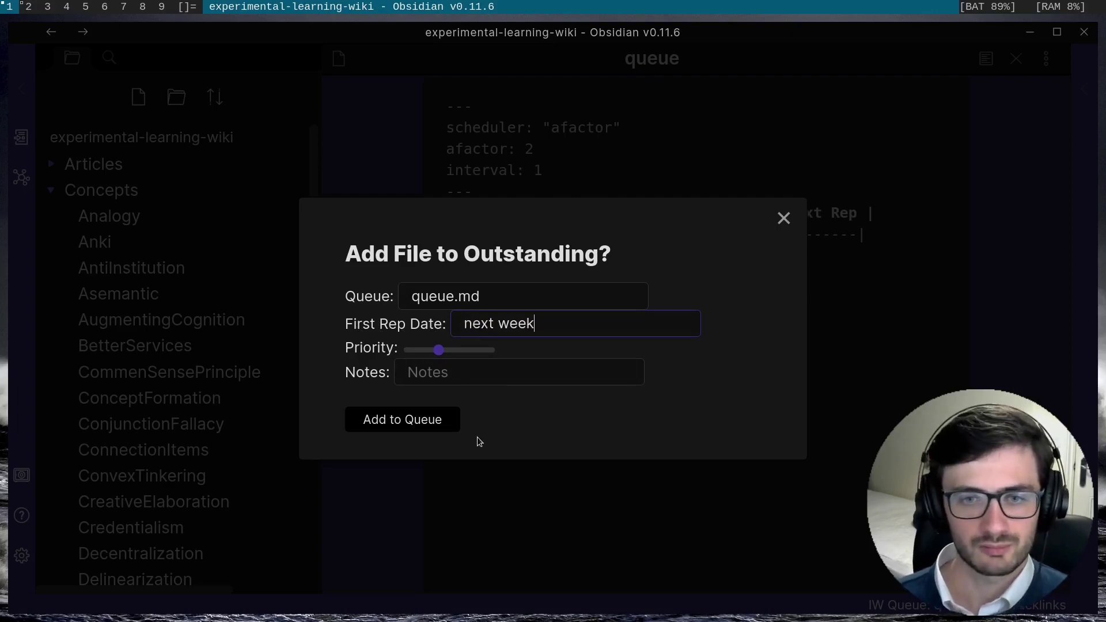
{"action": "left_click", "coordinate": [397, 428]}
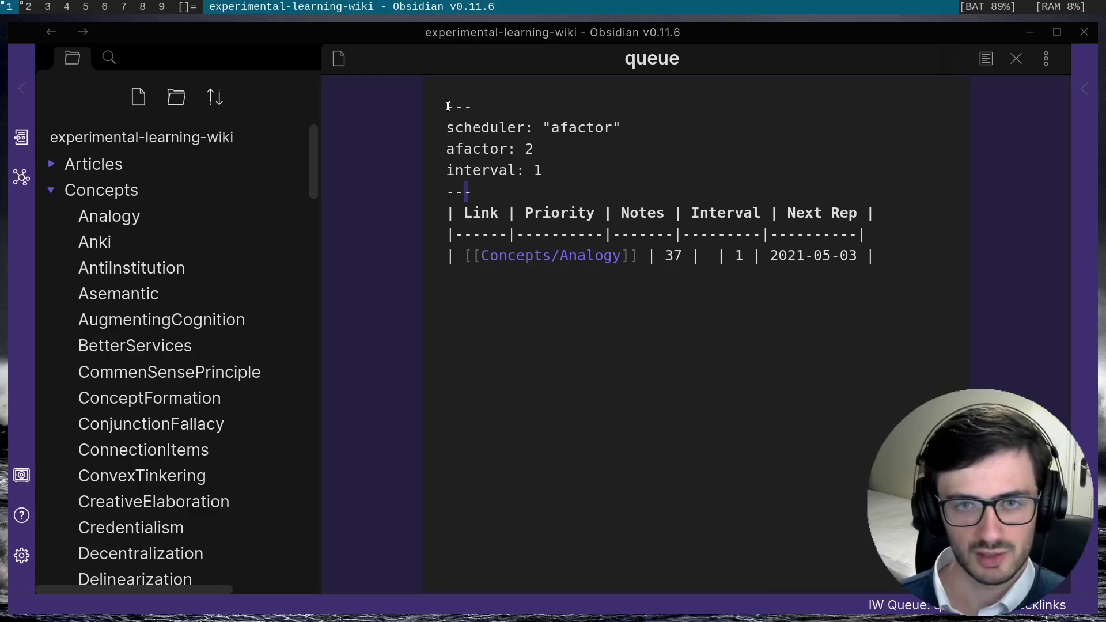
Preview the queue table to check Analogy's priority 37 and next rep 2021-05-03
{"action": "left_click_drag", "start_coordinate": [445, 106], "coordinate": [508, 193]}
{"action": "left_click", "coordinate": [508, 193]}
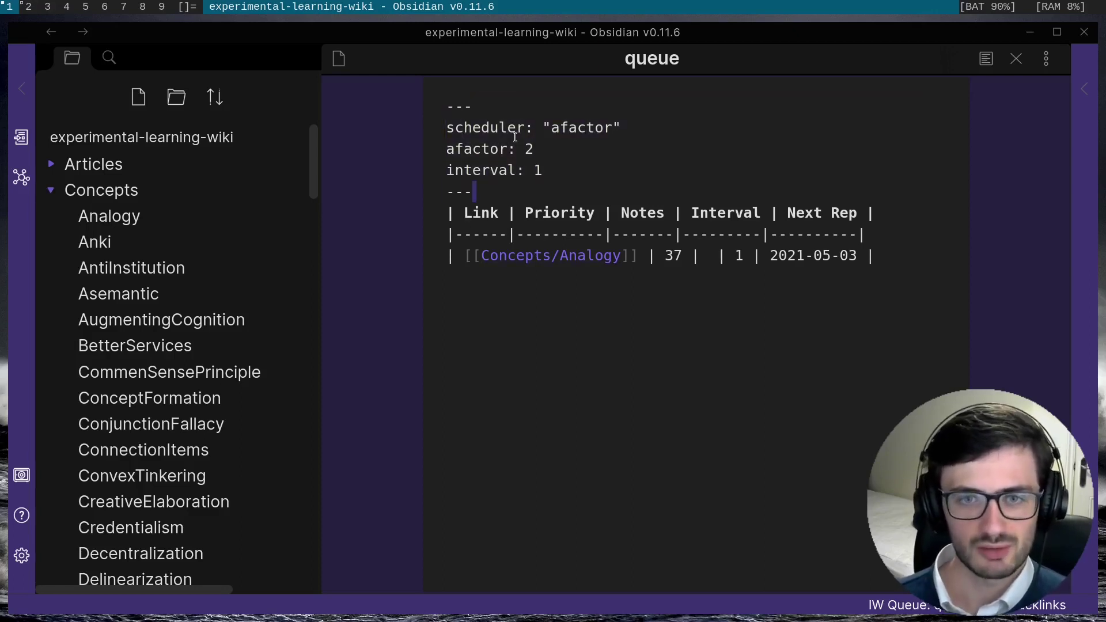
{"action": "key", "text": "ctrl+e"}
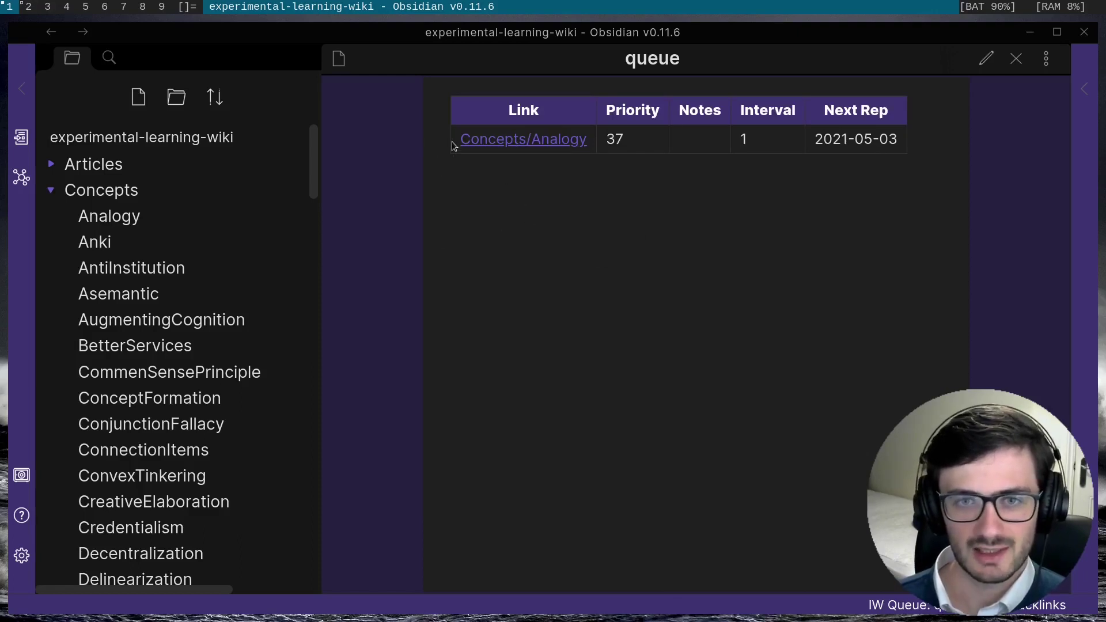
{"action": "double_click", "coordinate": [614, 139]}
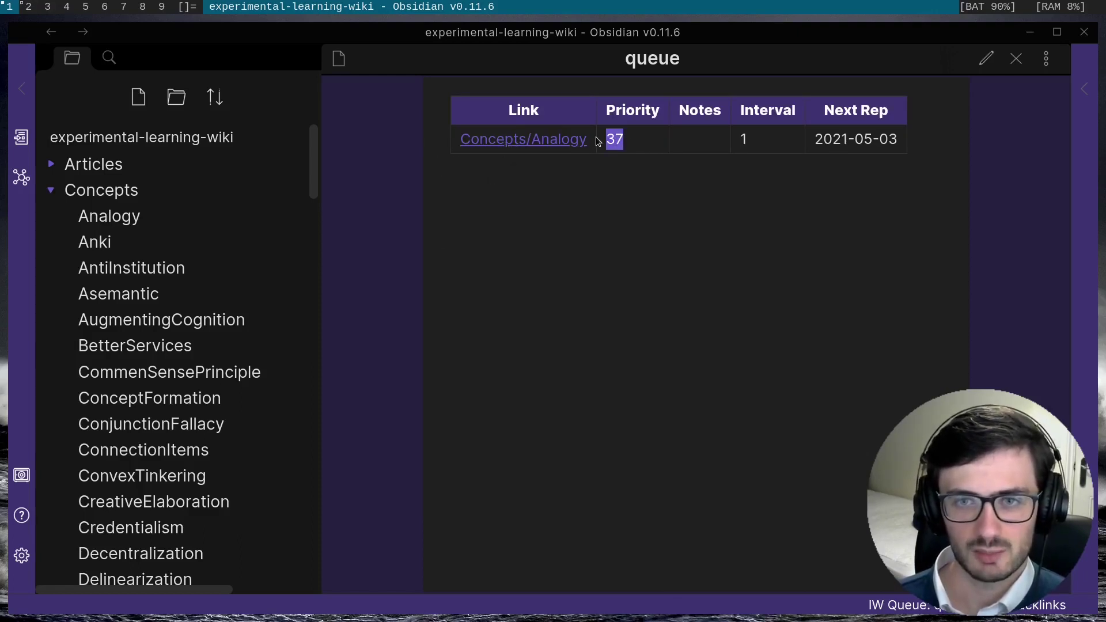
{"action": "left_click", "coordinate": [716, 143]}
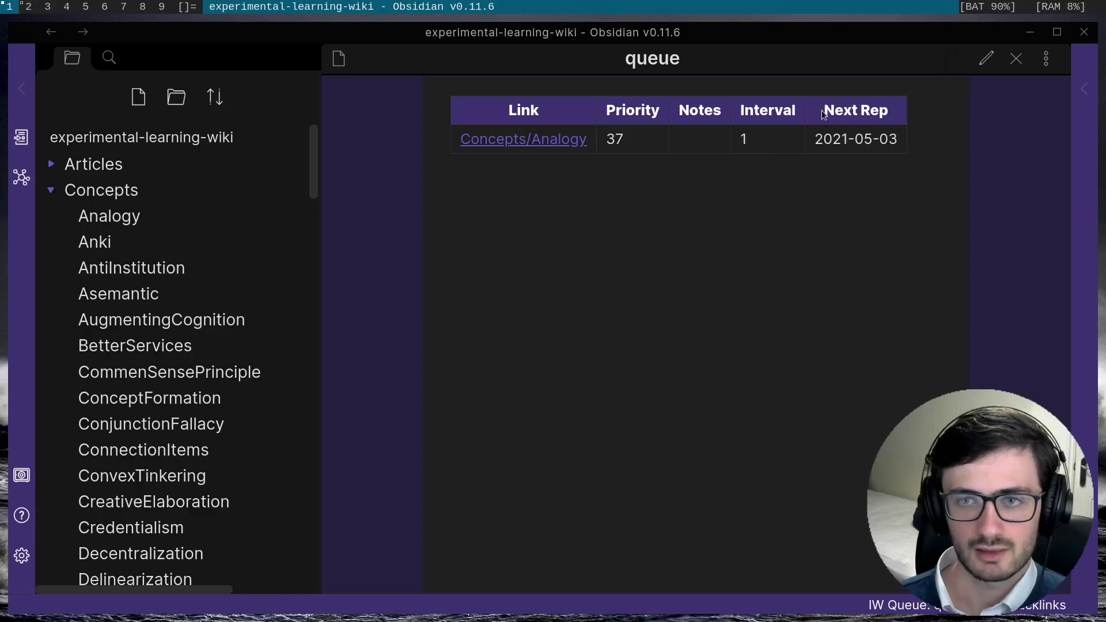
{"action": "left_click_drag", "start_coordinate": [823, 110], "coordinate": [888, 110]}
{"action": "left_click_drag", "start_coordinate": [817, 138], "coordinate": [933, 163]}
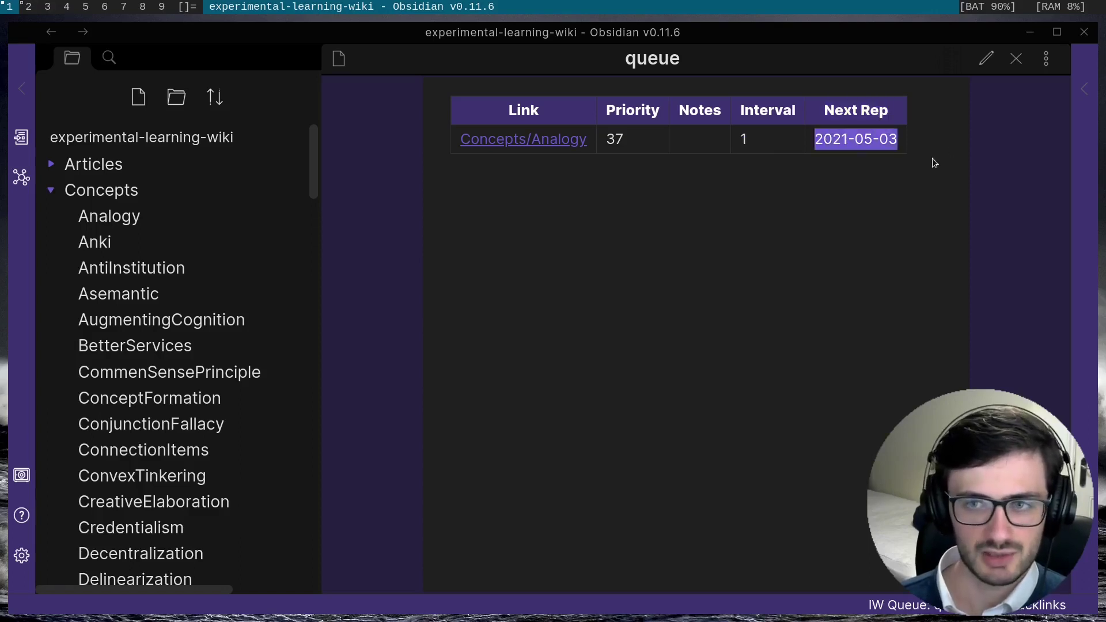
{"action": "left_click", "coordinate": [932, 165]}
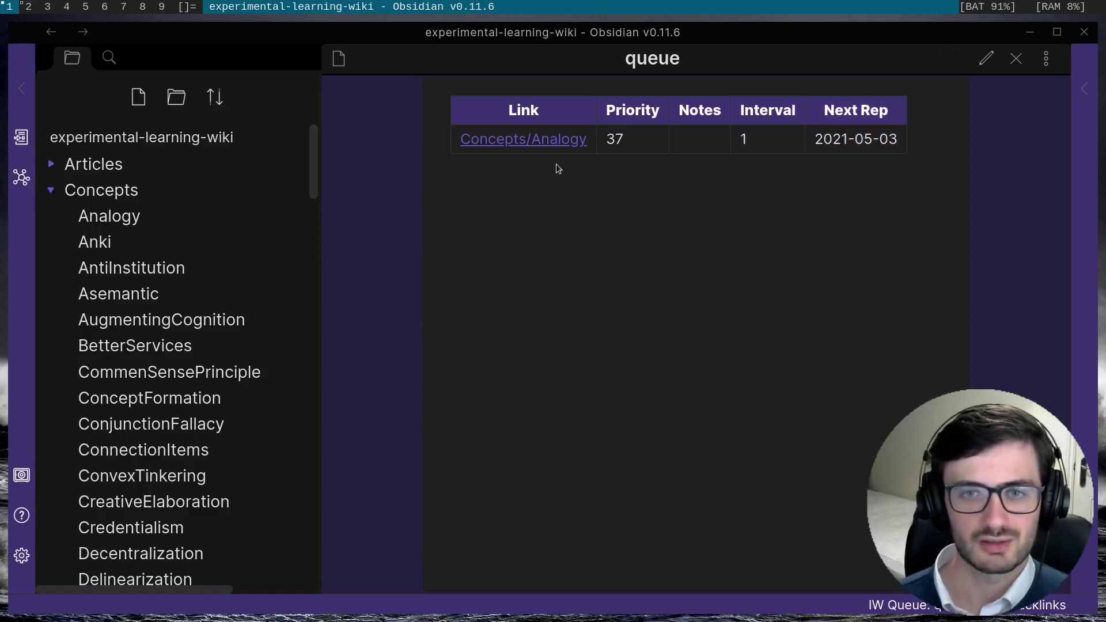
{"action": "key", "text": "ctrl+e"}
In source mode, review the afactor scheduler front matter and the Analogy table row
{"action": "mouse_move", "coordinate": [568, 169]}
{"action": "left_mouse_down"}
{"action": "mouse_move", "coordinate": [429, 115]}
{"action": "mouse_move", "coordinate": [563, 168]}
{"action": "left_mouse_up"}
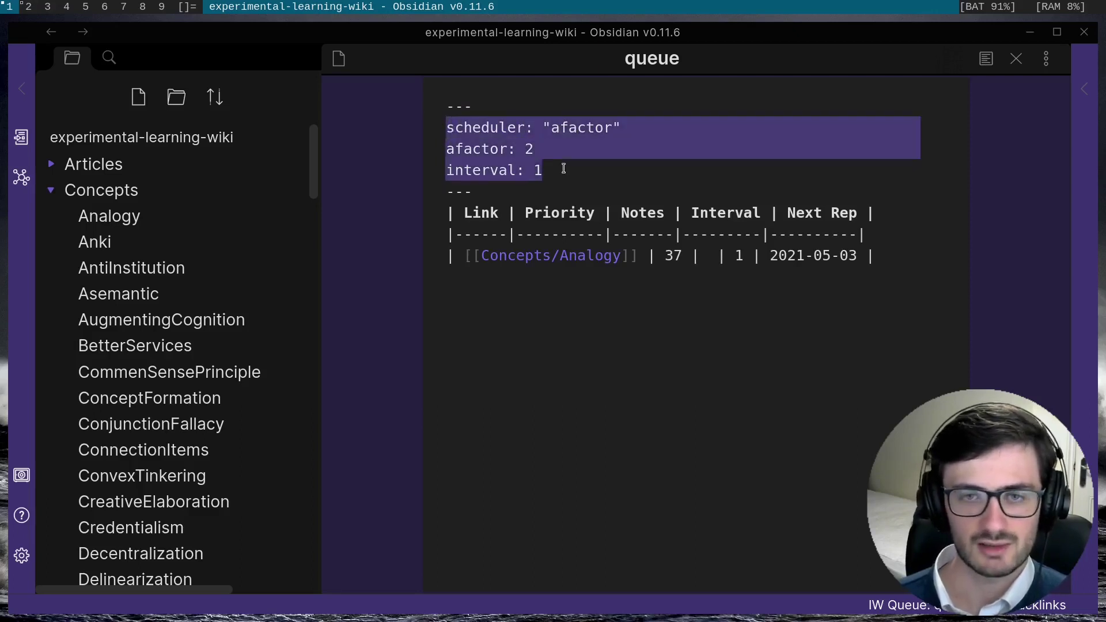
{"action": "left_click_drag", "start_coordinate": [464, 255], "coordinate": [826, 254]}
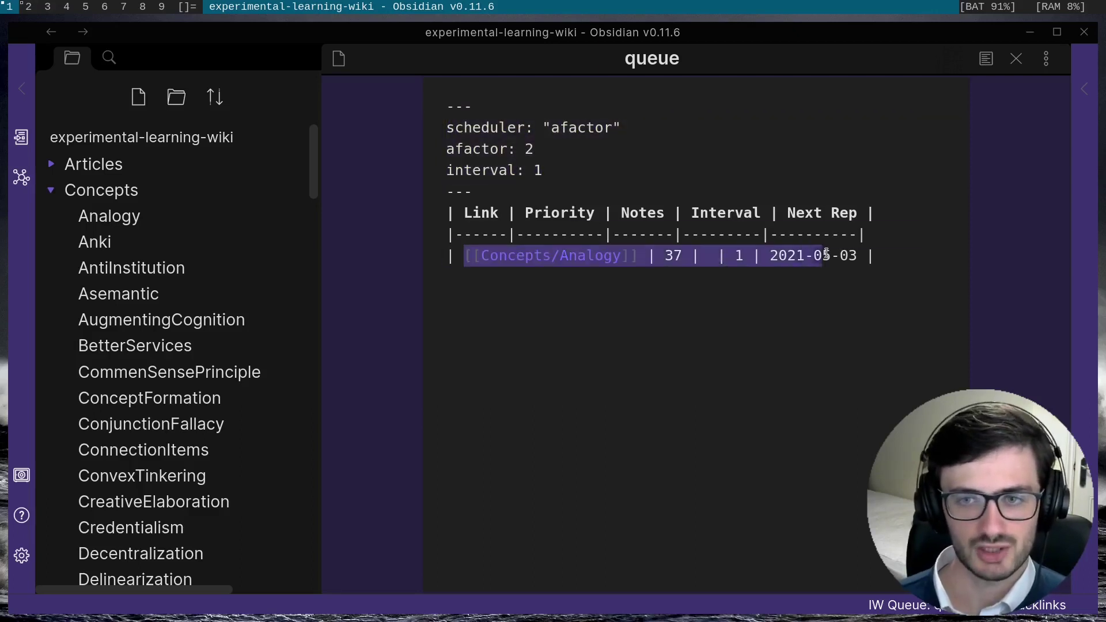
{"action": "left_click", "coordinate": [833, 255]}
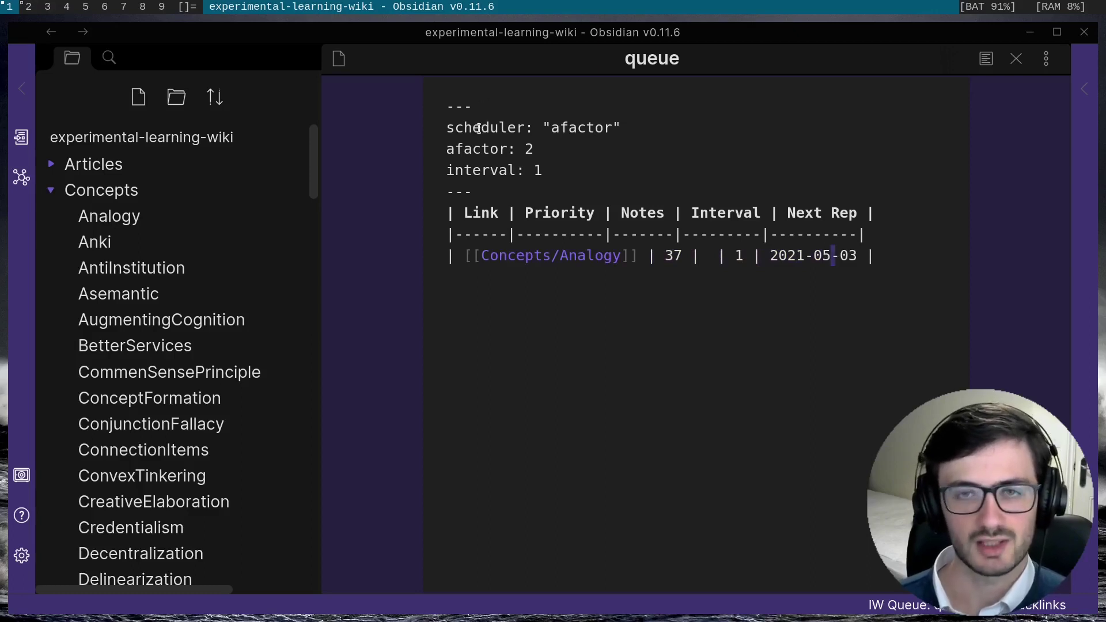
{"action": "left_click", "coordinate": [553, 177]}
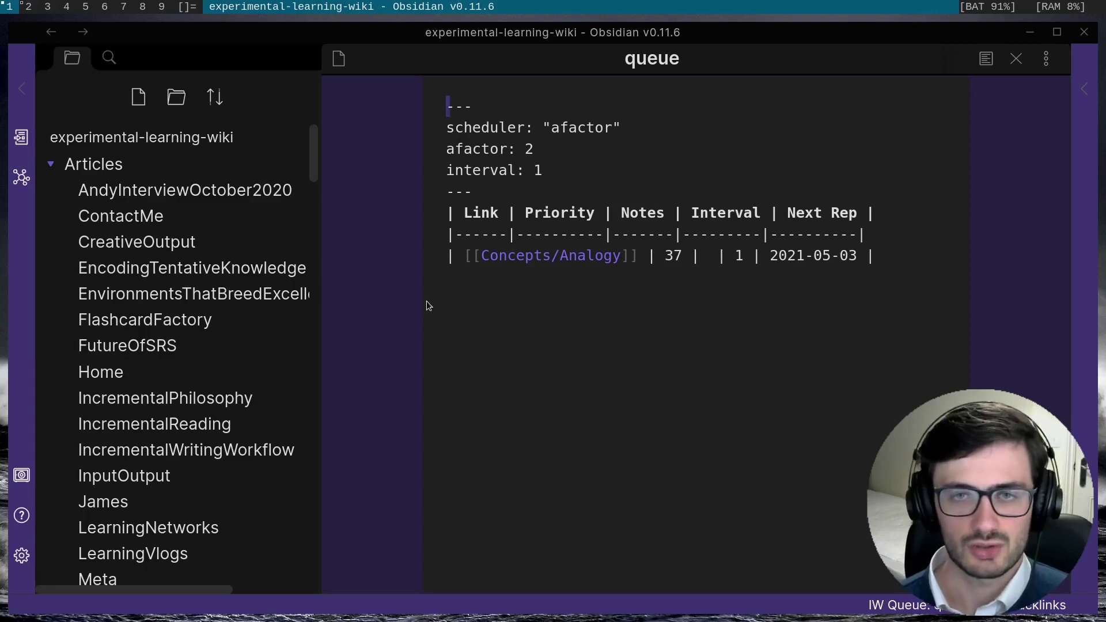
Queue the Articles/Home note with priority 48 and view the queue in reading mode
{"action": "left_click", "coordinate": [279, 372]}
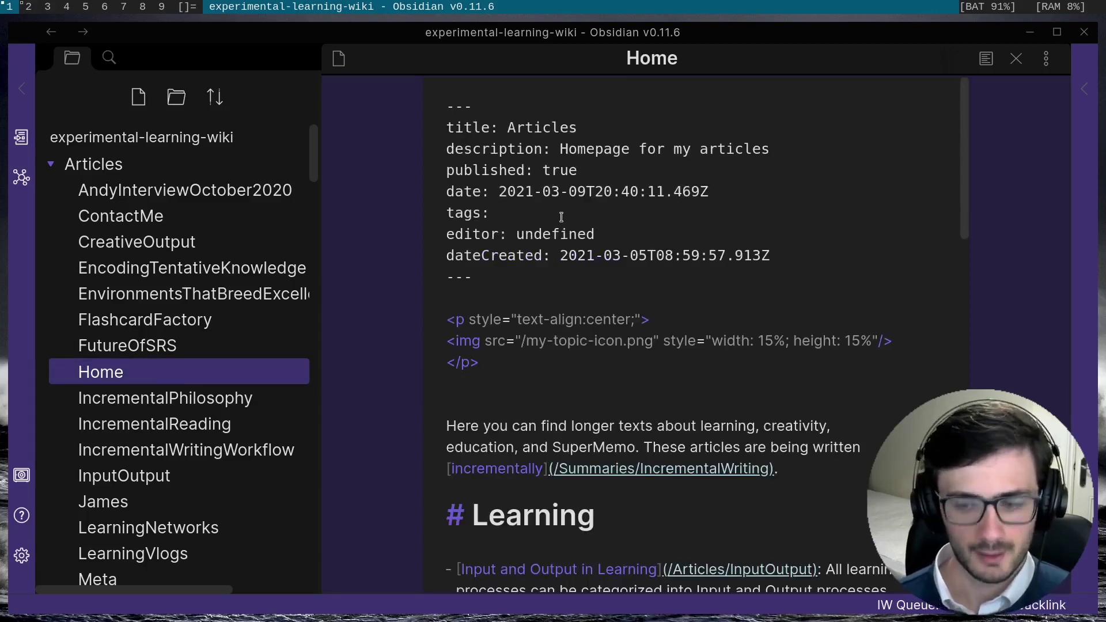
{"action": "key", "text": "ctrl+p"}
{"action": "type", "text": "incre"}
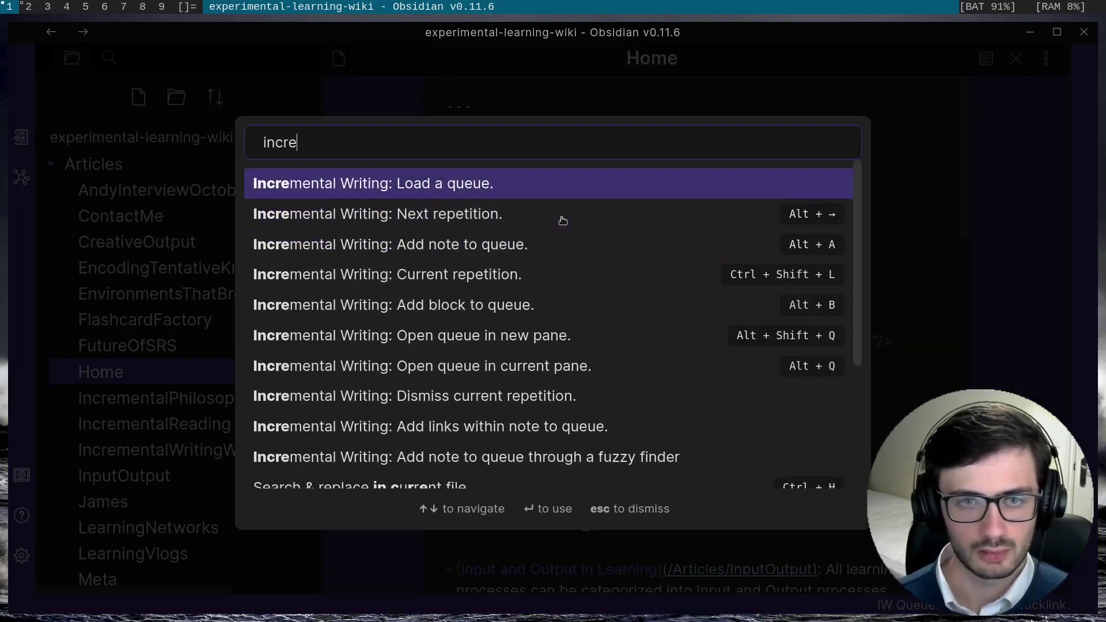
{"action": "type", "text": "men"}
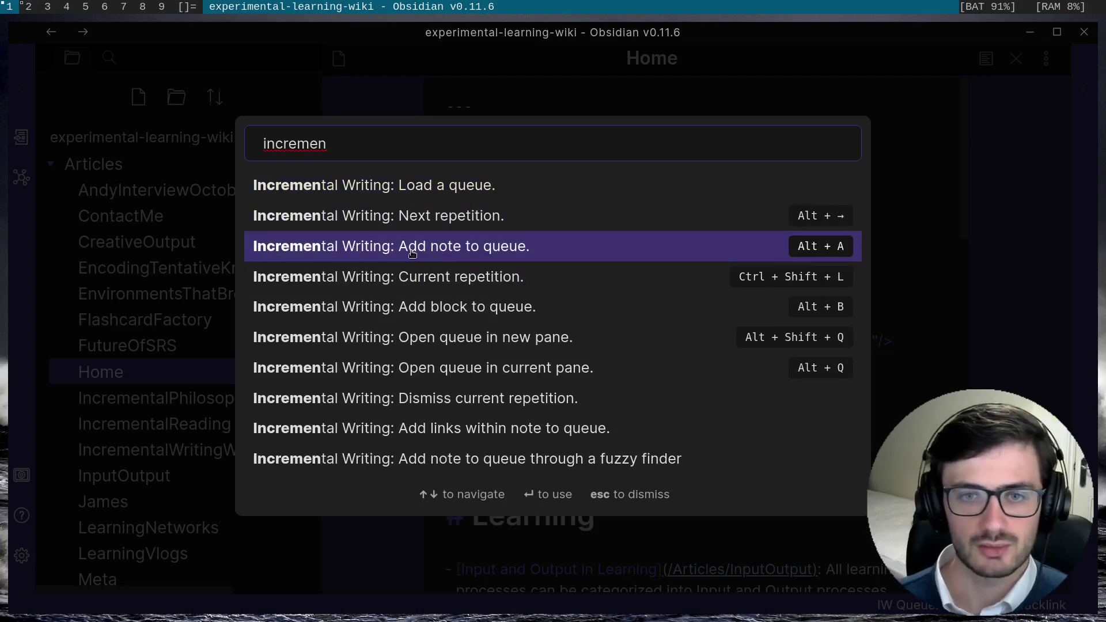
{"action": "left_click", "coordinate": [519, 255]}
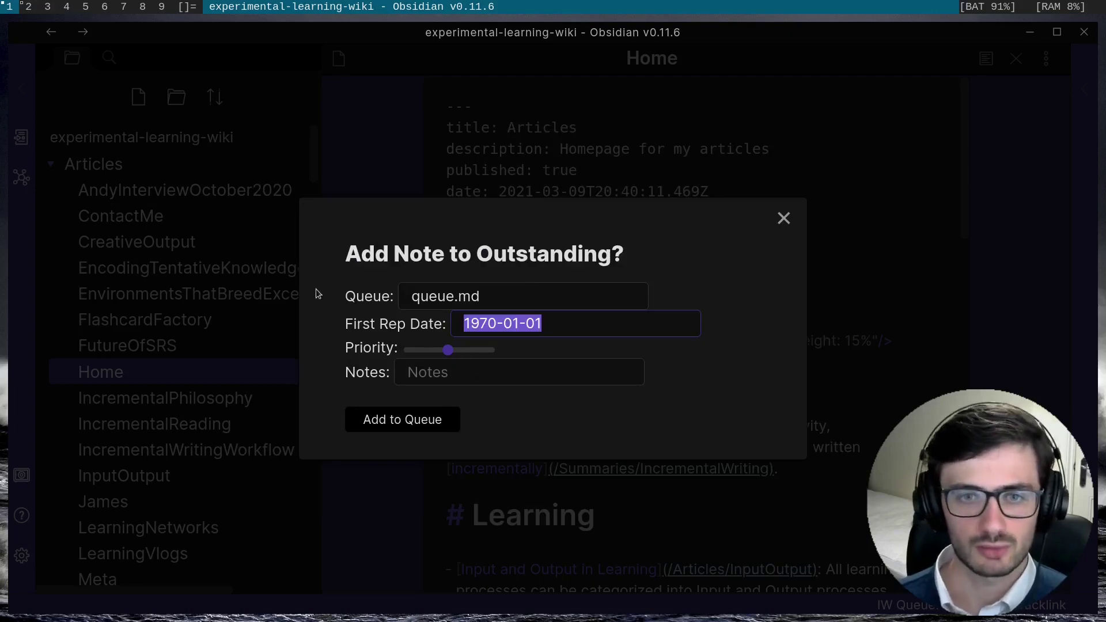
{"action": "left_click", "coordinate": [388, 427]}
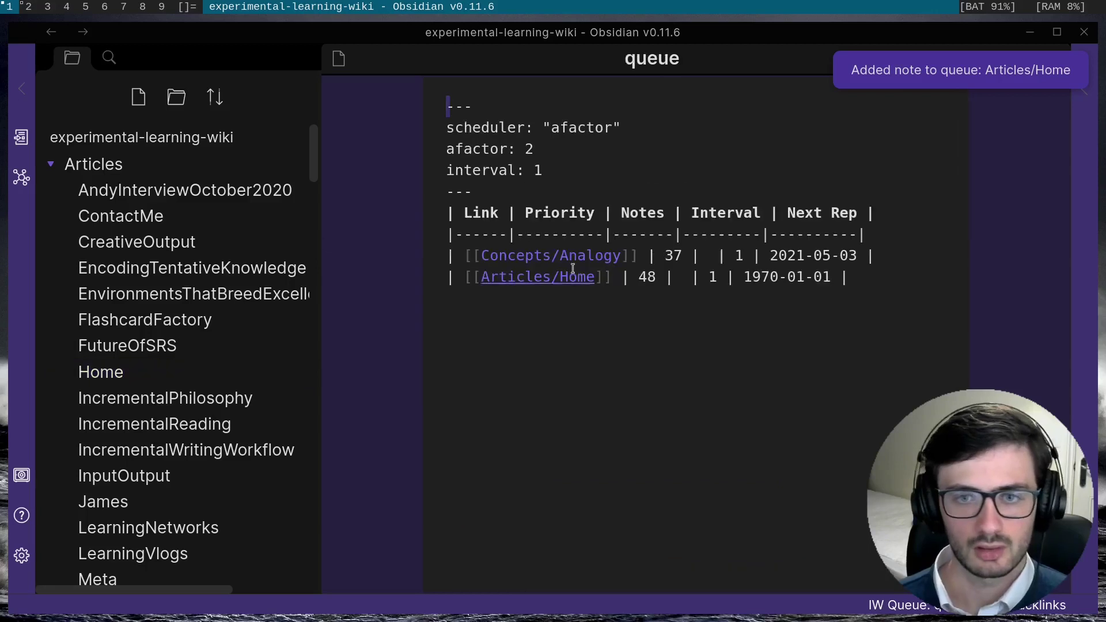
{"action": "key", "text": "ctrl+e"}
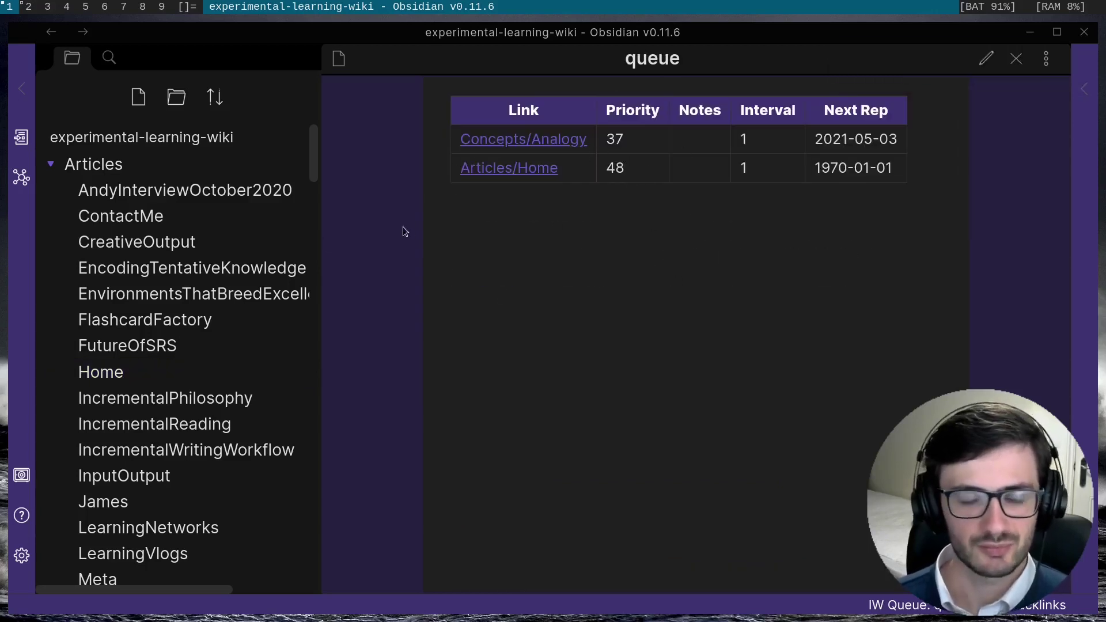
Queue Projects/Software.md through the fuzzy-finder add command, giving it priority 83
{"action": "key", "text": "ctrl+e"}
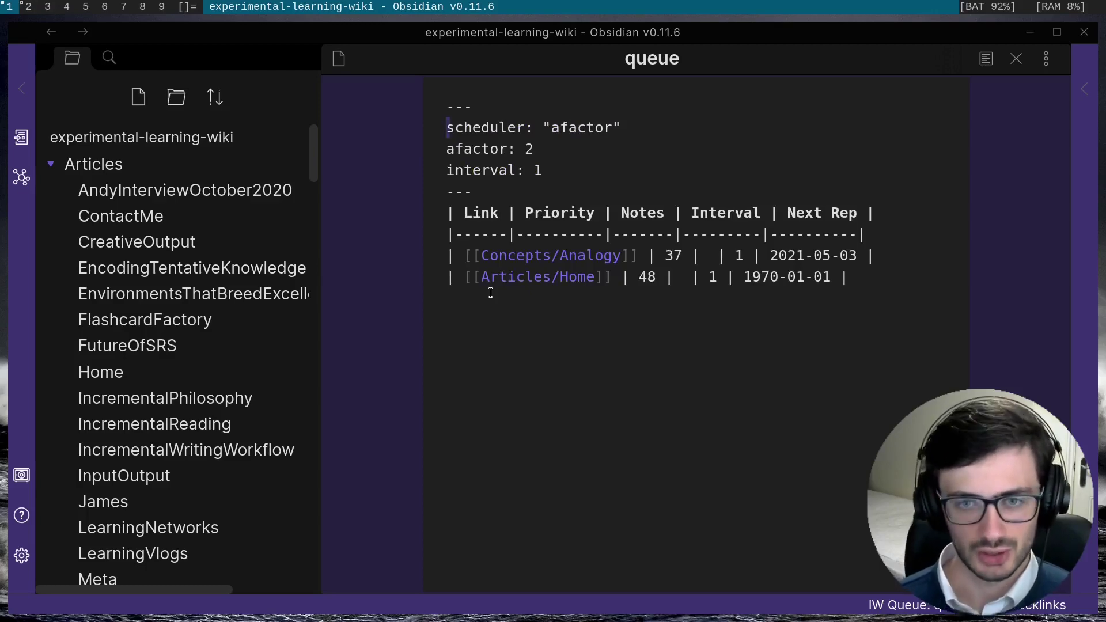
{"action": "key", "text": "ctrl+p"}
{"action": "type", "text": "Inc"}
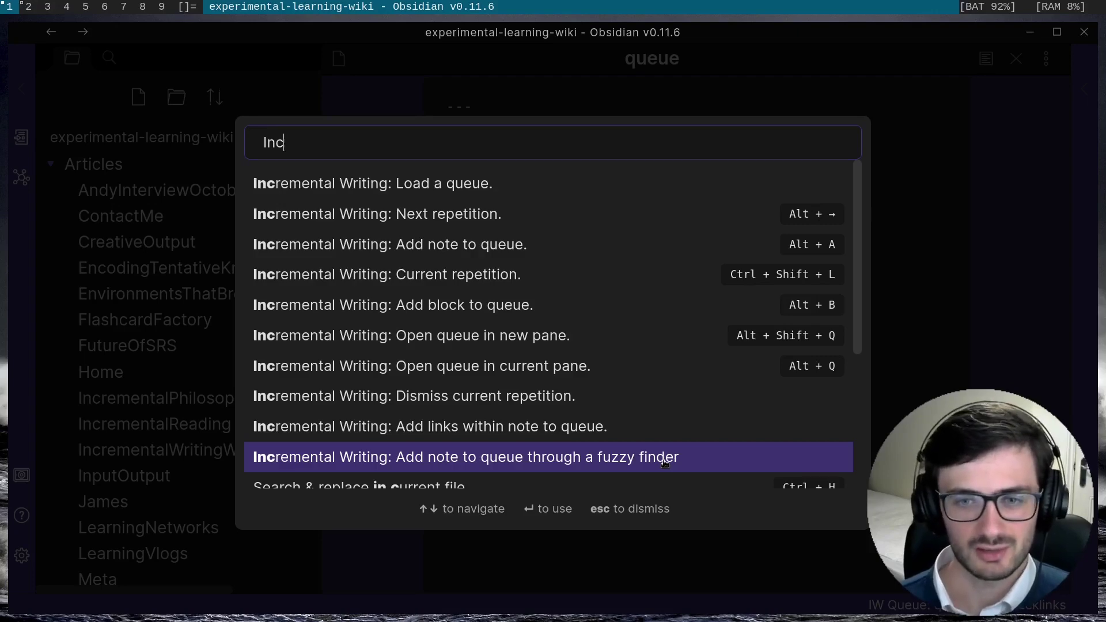
{"action": "left_click", "coordinate": [664, 461]}
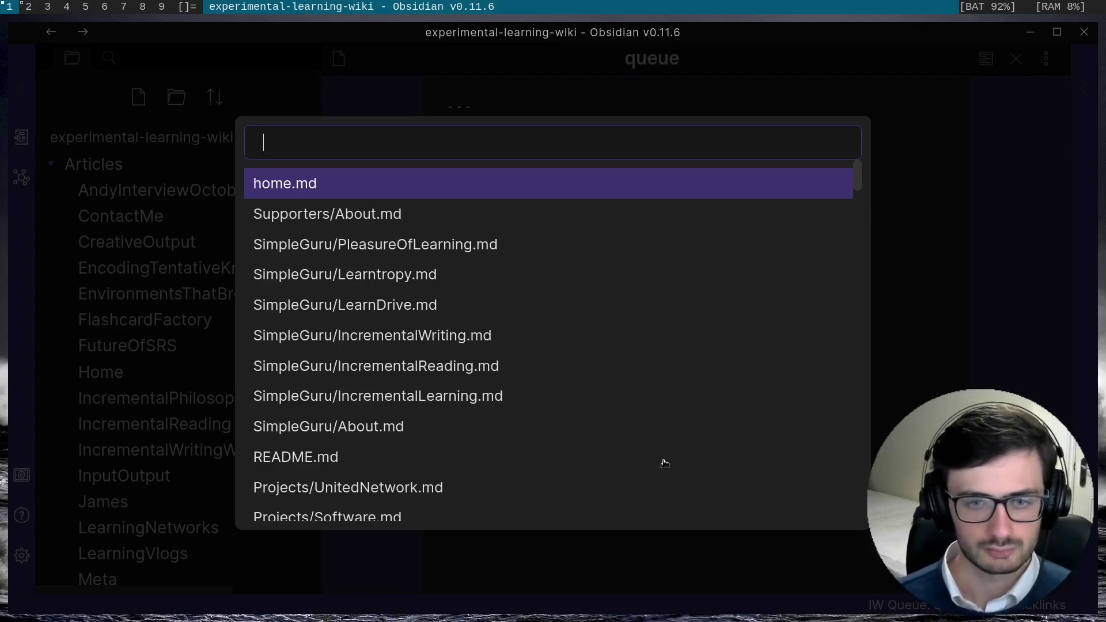
{"action": "type", "text": "Sof"}
{"action": "key", "text": "Return"}
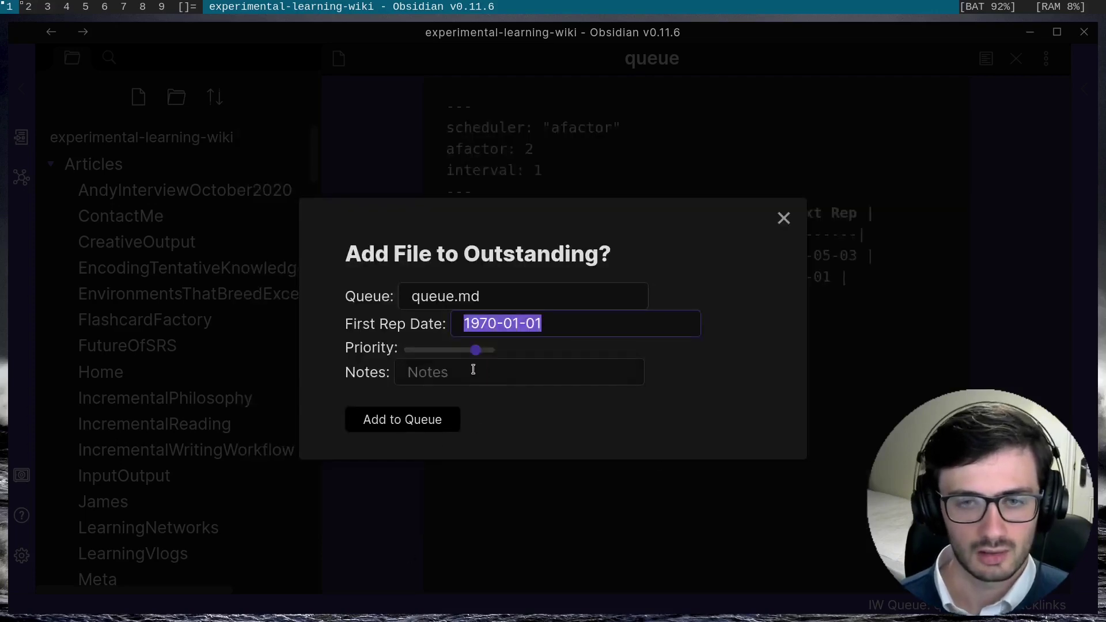
{"action": "left_click", "coordinate": [393, 426]}
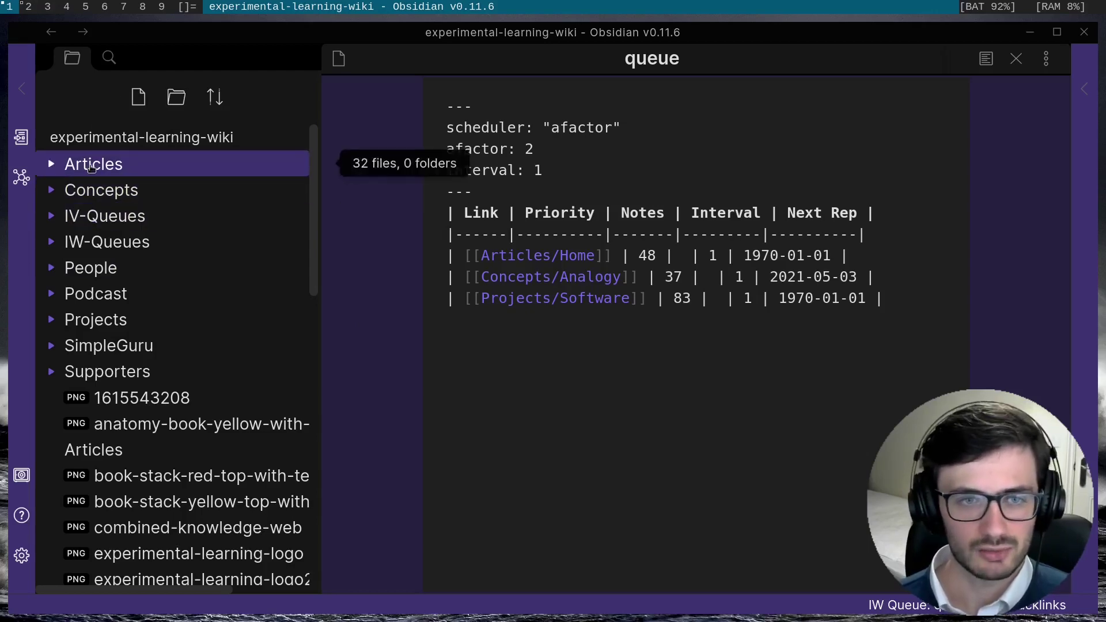
Start bulk-adding the Concepts folder to queue.md with priorities ranging from 10 to 20
{"action": "right_click", "coordinate": [114, 195]}
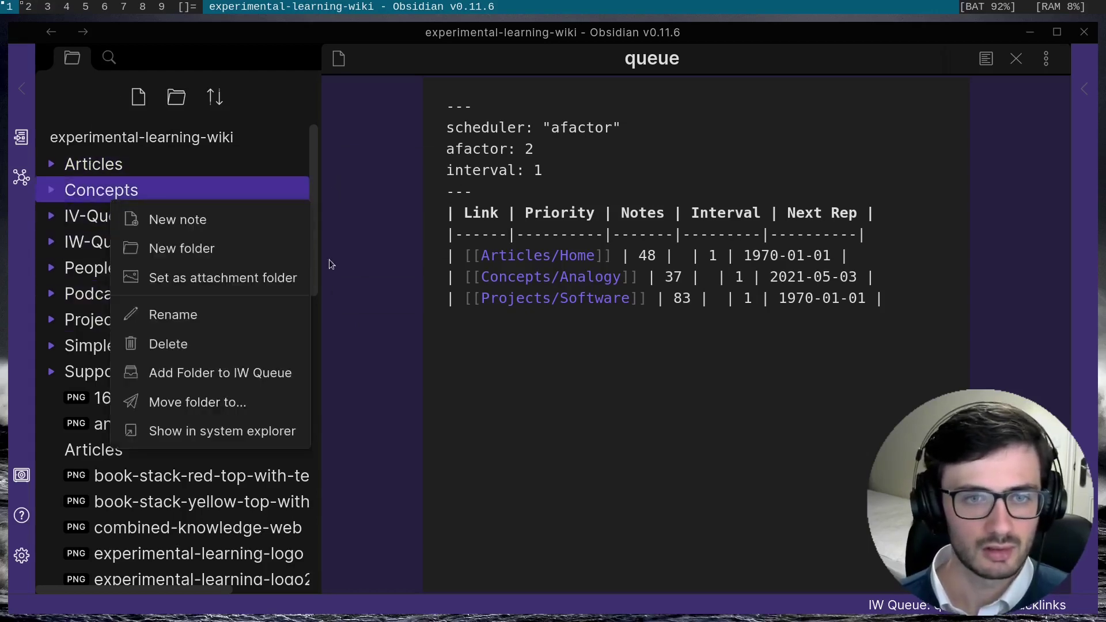
{"action": "left_click", "coordinate": [211, 382]}
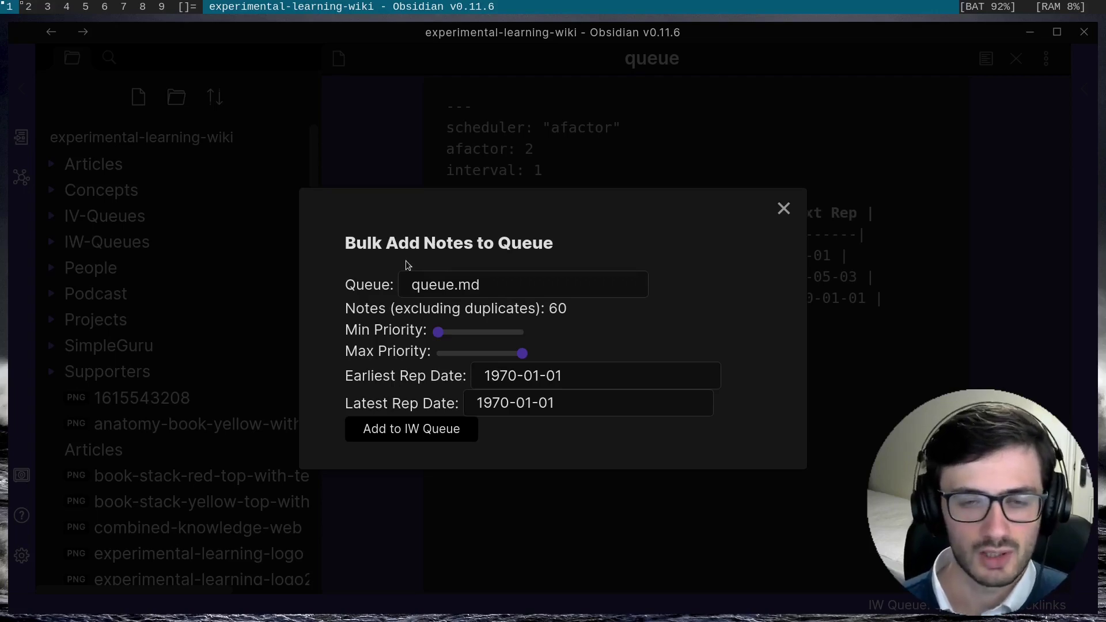
{"action": "left_click", "coordinate": [521, 285]}
{"action": "left_click", "coordinate": [480, 304]}
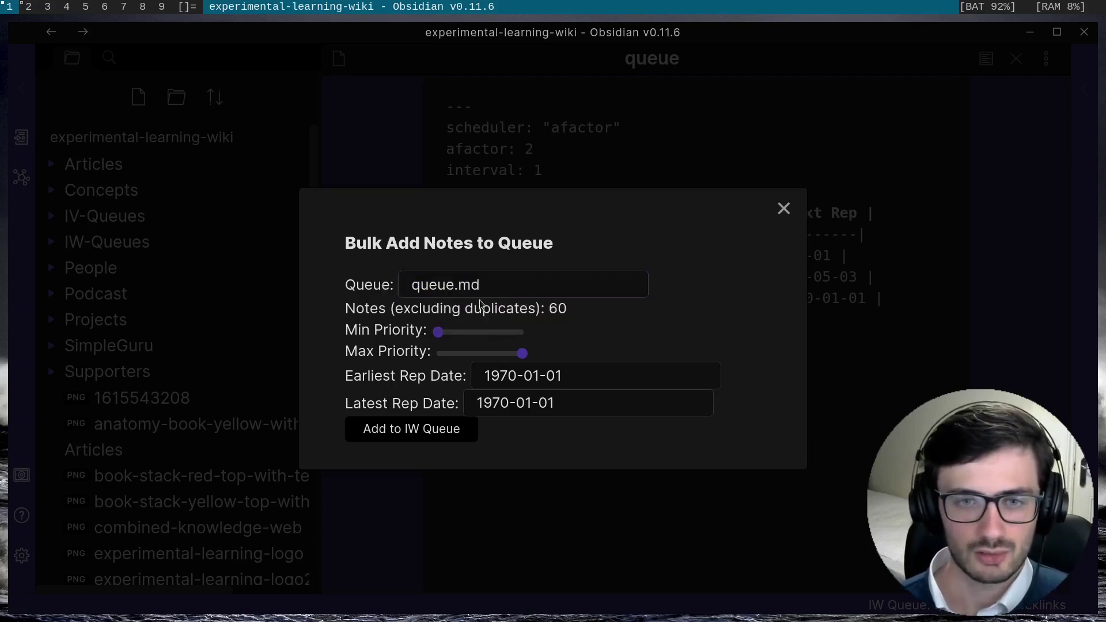
{"action": "mouse_move", "coordinate": [438, 330]}
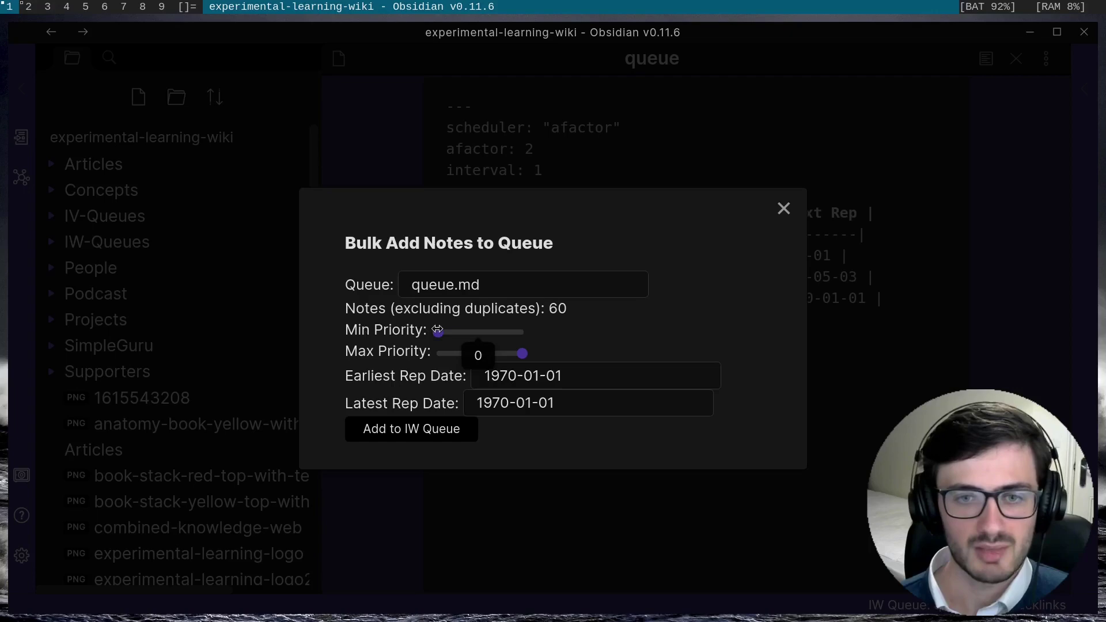
{"action": "left_click_drag", "start_coordinate": [438, 330], "coordinate": [441, 331]}
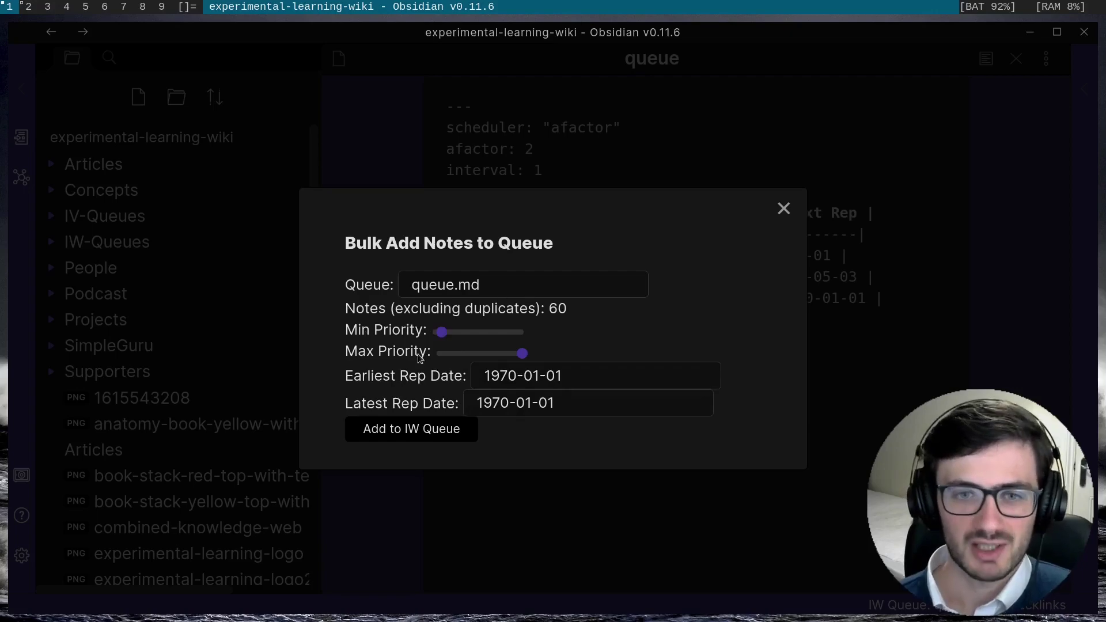
{"action": "left_click_drag", "start_coordinate": [522, 353], "coordinate": [512, 353]}
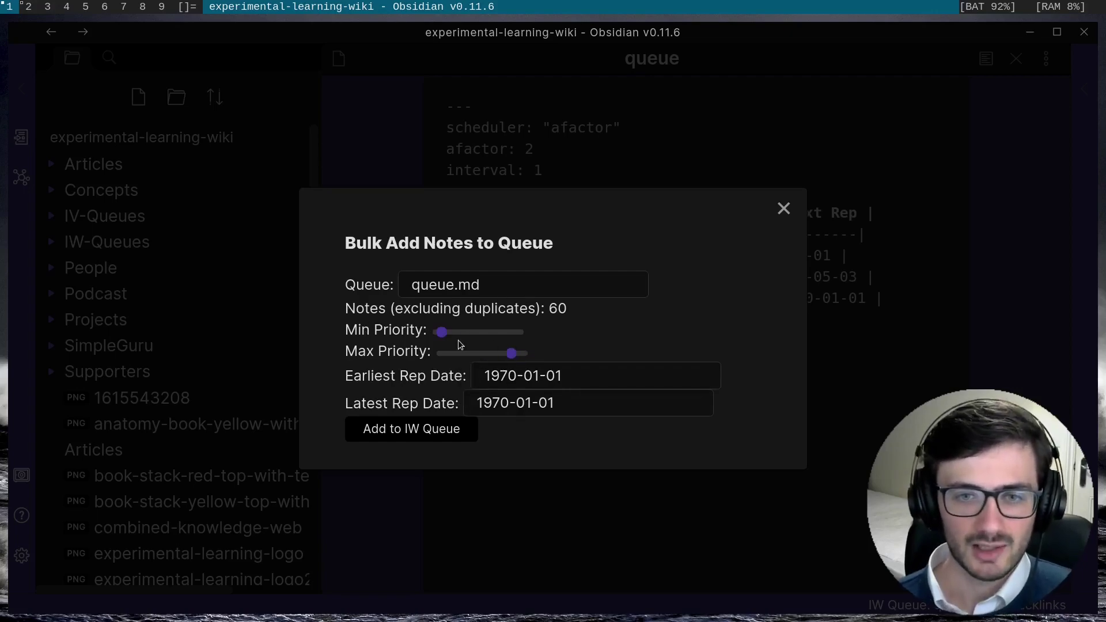
{"action": "left_click", "coordinate": [447, 330]}
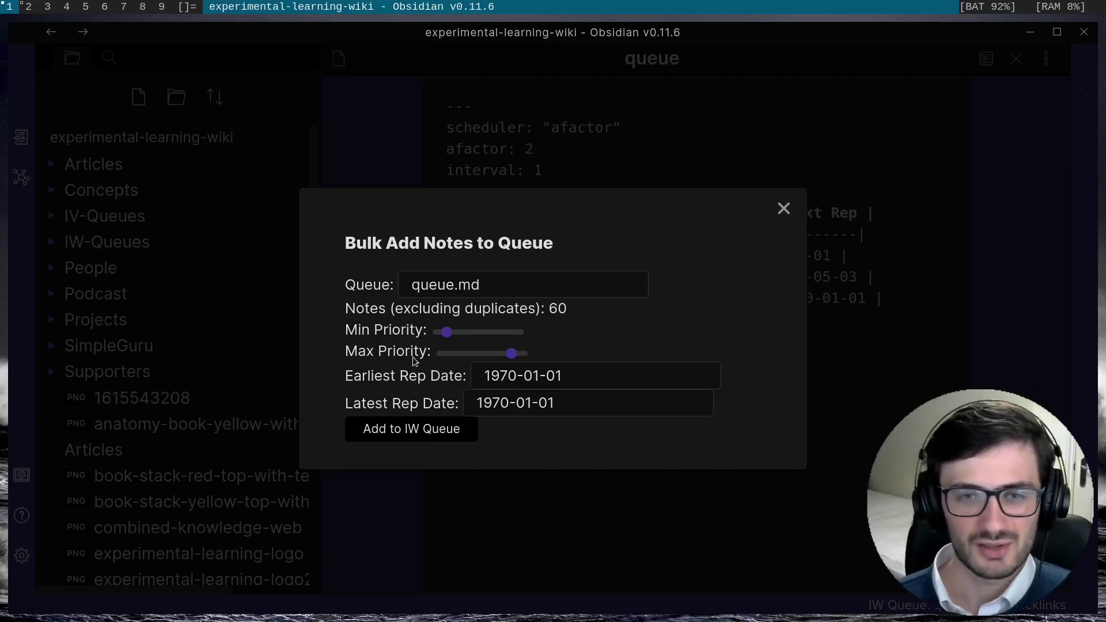
{"action": "mouse_move", "coordinate": [453, 340]}
{"action": "left_mouse_down"}
{"action": "mouse_move", "coordinate": [510, 352]}
{"action": "mouse_move", "coordinate": [458, 352]}
{"action": "left_mouse_up"}
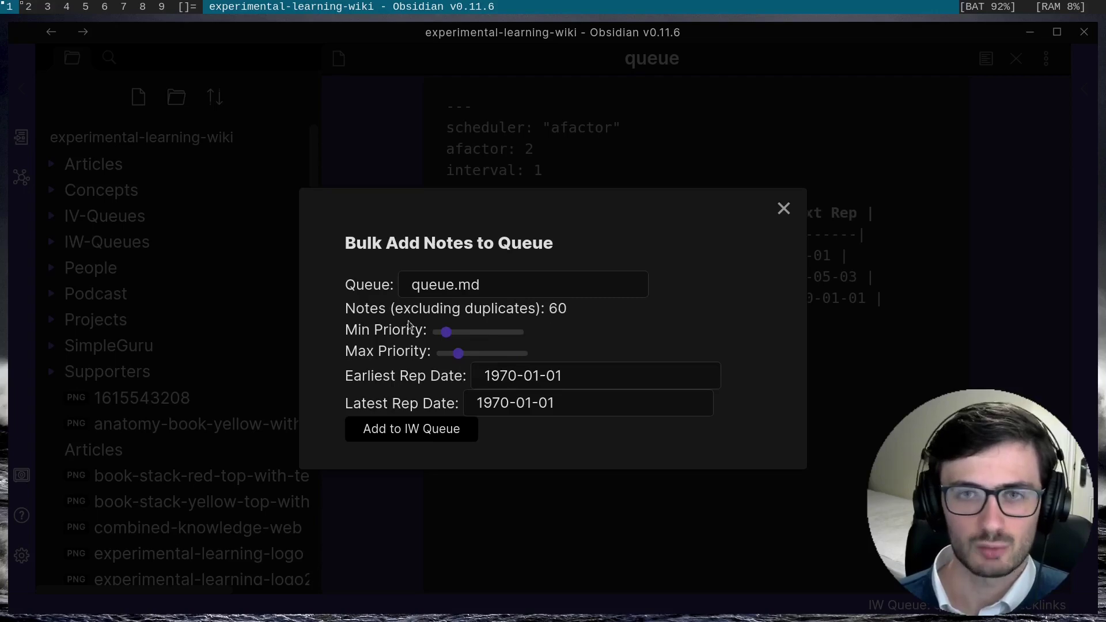
{"action": "mouse_move", "coordinate": [436, 336]}
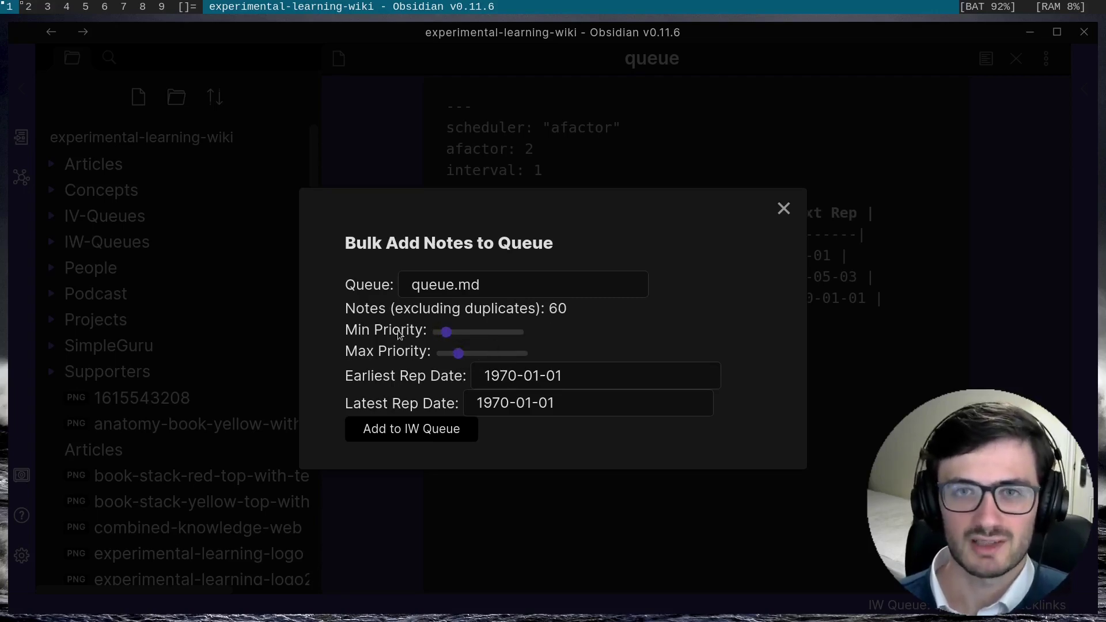
{"action": "mouse_move", "coordinate": [464, 356]}
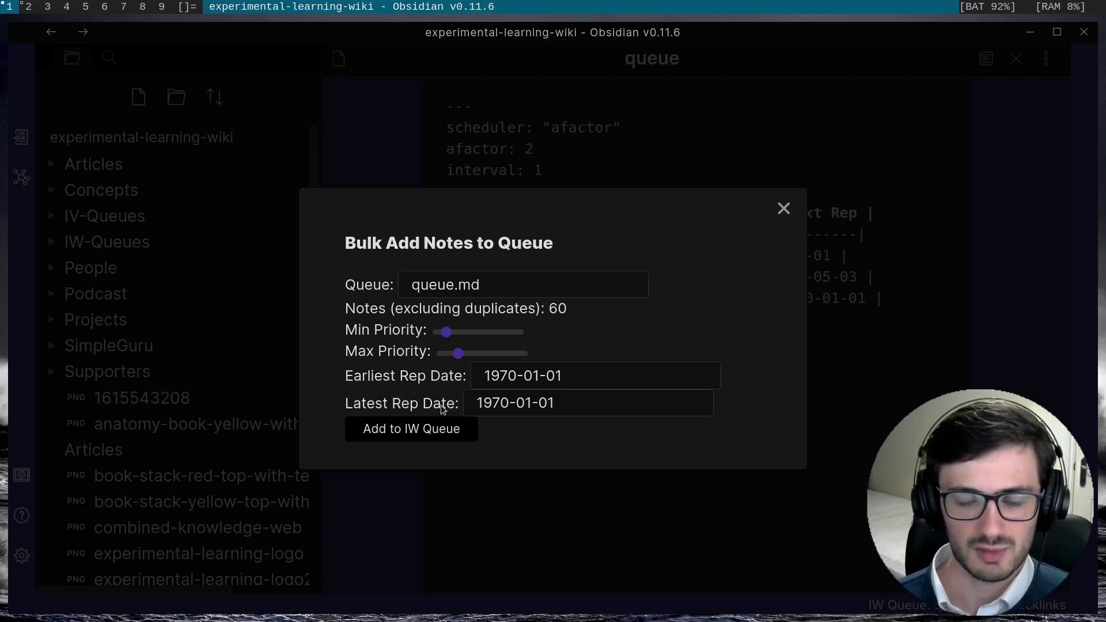
Set the bulk rep date range from 'today' to 'next week'
{"action": "left_click_drag", "start_coordinate": [594, 383], "coordinate": [396, 380]}
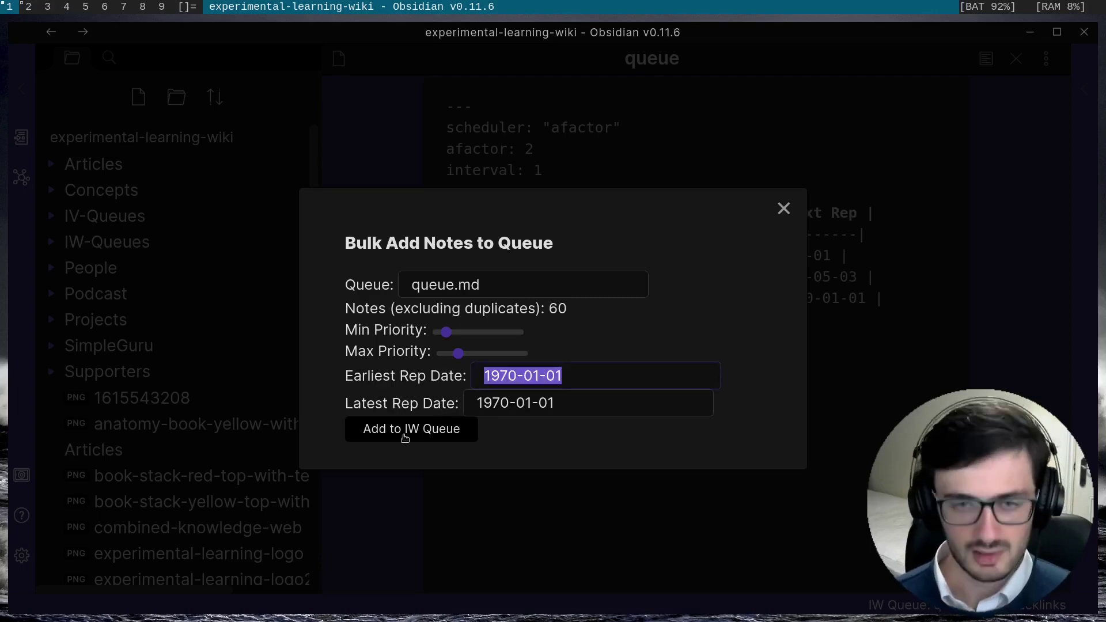
{"action": "type", "text": "today"}
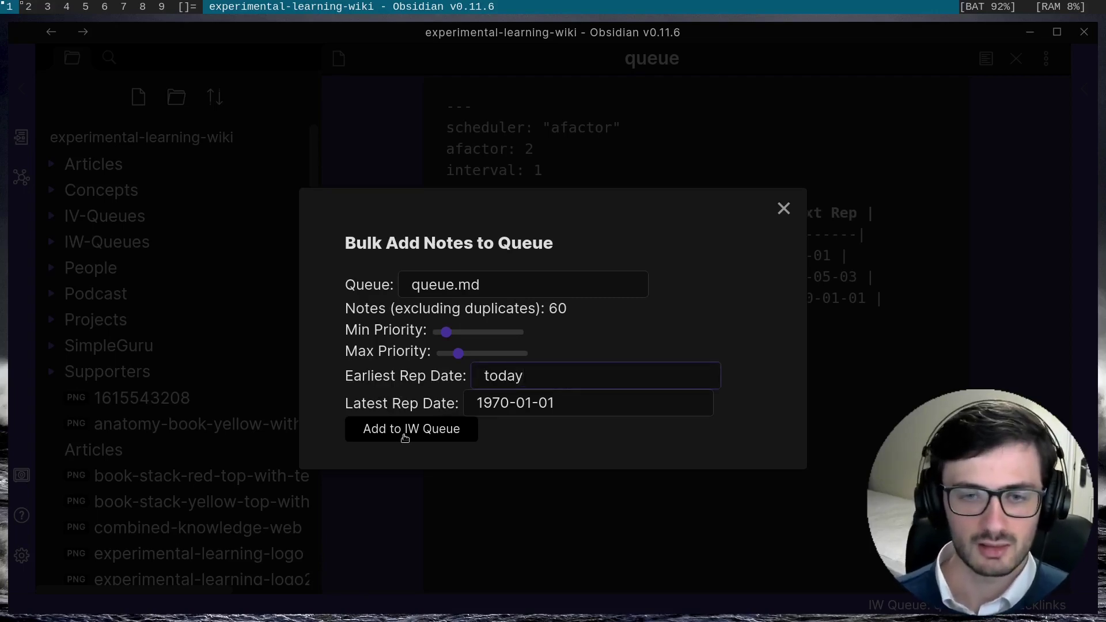
{"action": "key", "text": "Tab"}
{"action": "type", "text": "next week"}
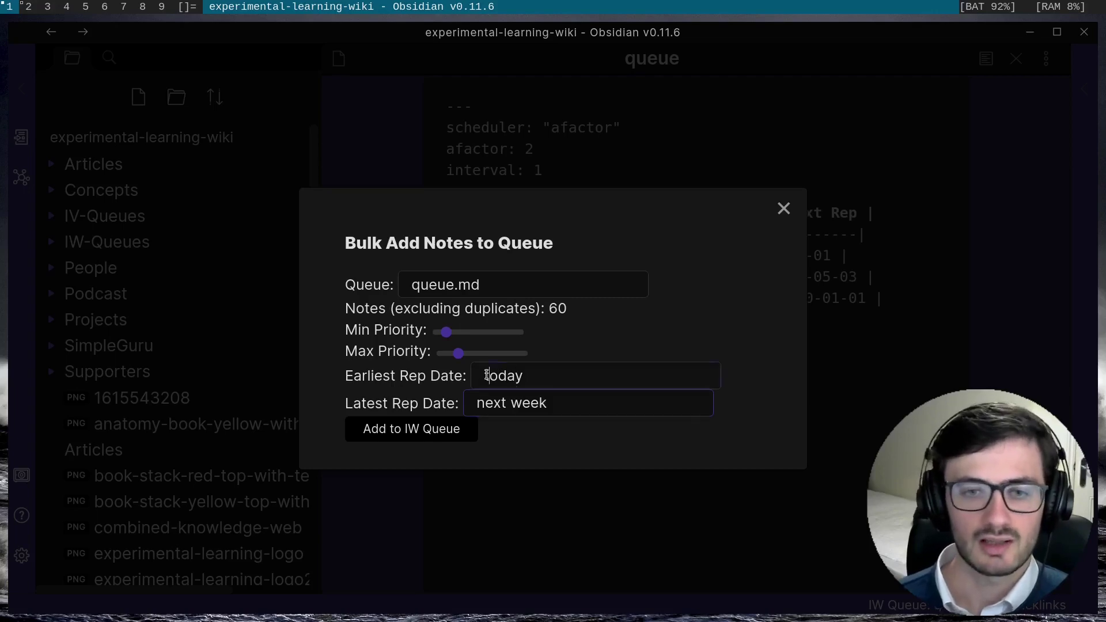
{"action": "left_click_drag", "start_coordinate": [486, 376], "coordinate": [527, 375]}
{"action": "left_click_drag", "start_coordinate": [478, 403], "coordinate": [552, 454]}
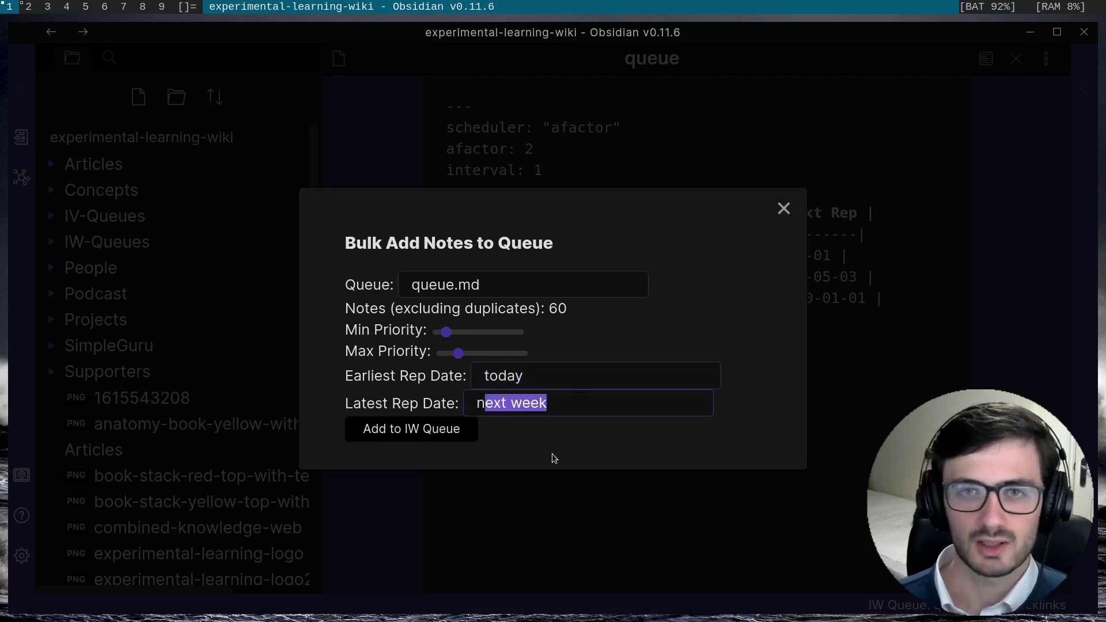
{"action": "key", "text": "Right"}
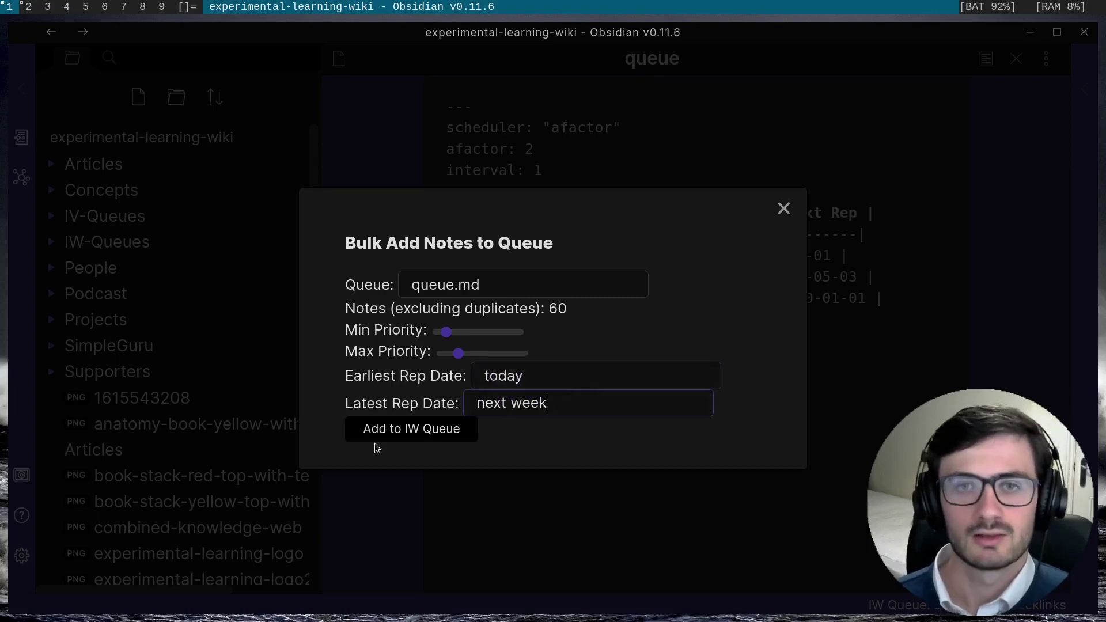
{"action": "left_click", "coordinate": [401, 430]}
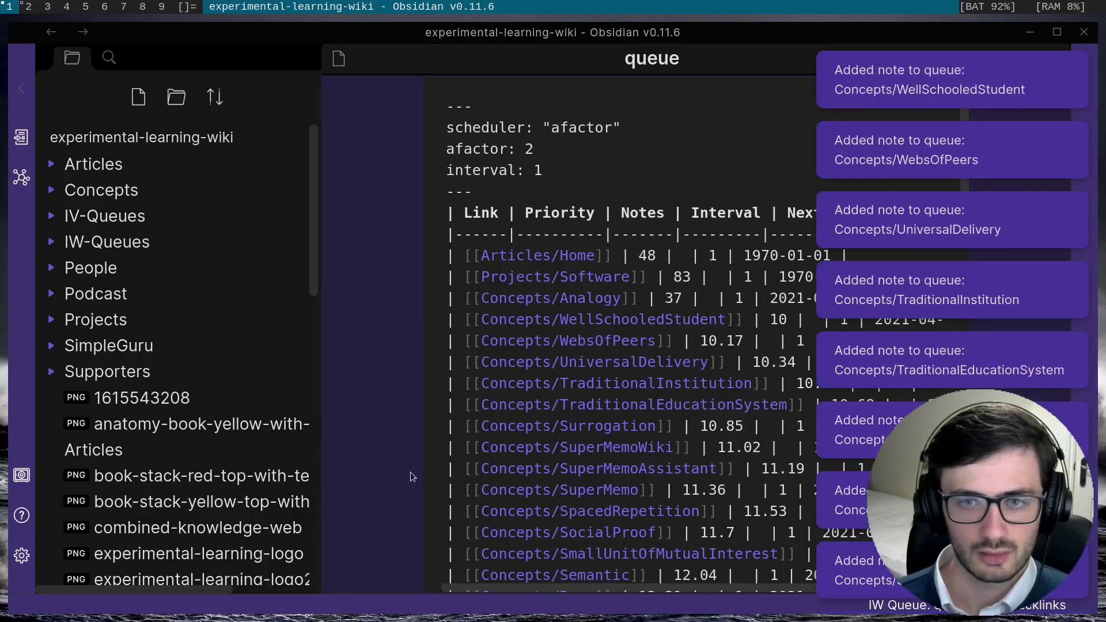
{"action": "left_click", "coordinate": [108, 57]}
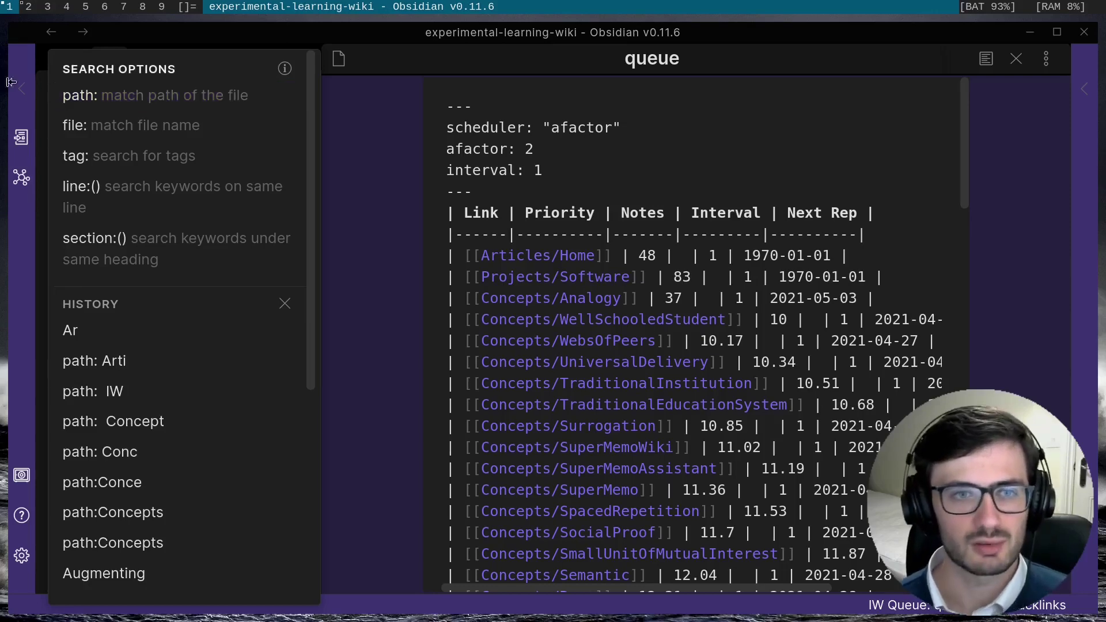
{"action": "left_click", "coordinate": [98, 103]}
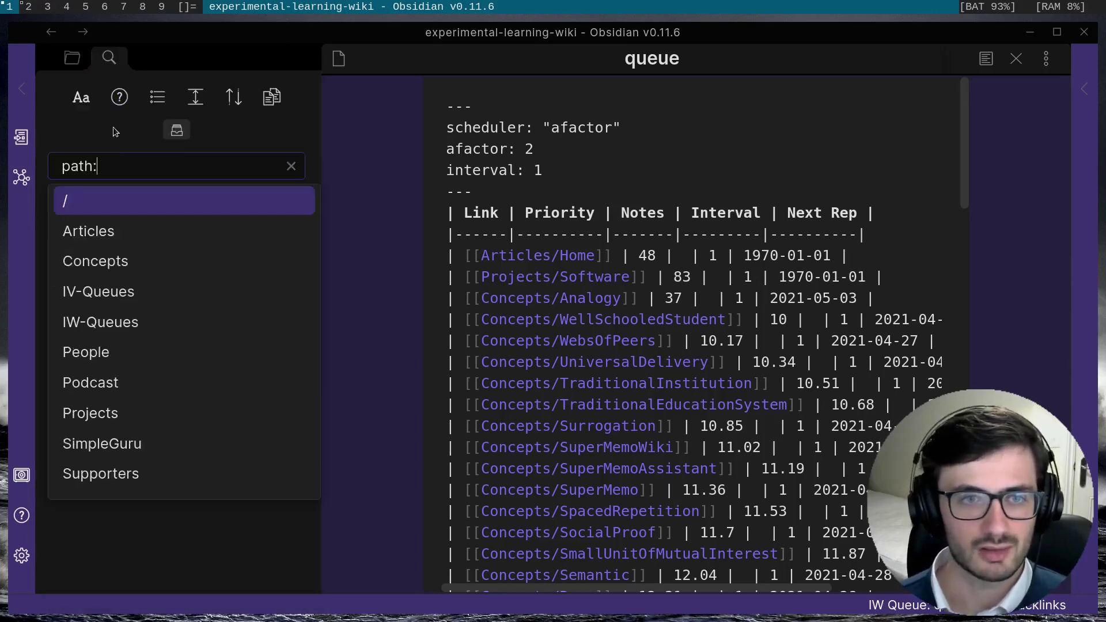
{"action": "type", "text": "Art"}
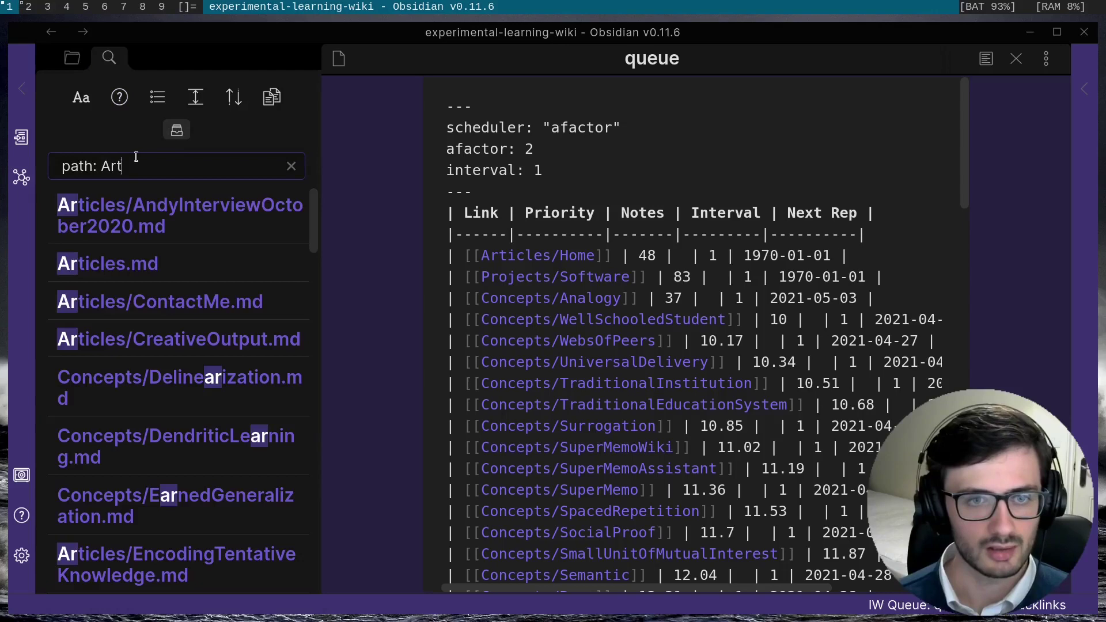
{"action": "type", "text": "icles"}
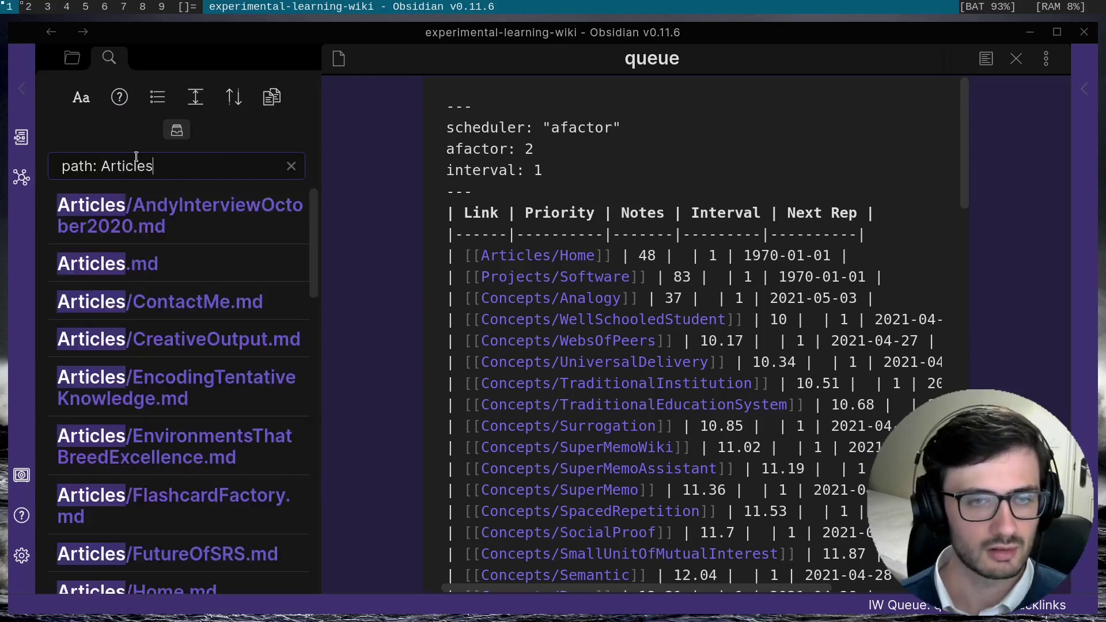
{"action": "left_click", "coordinate": [175, 136]}
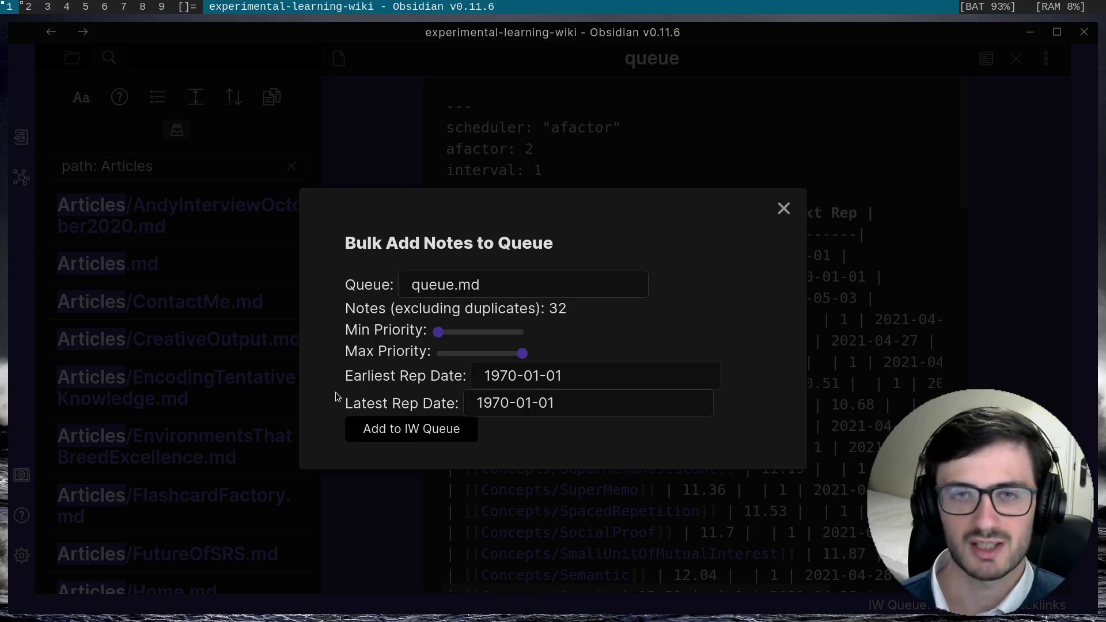
{"action": "left_click", "coordinate": [784, 210]}
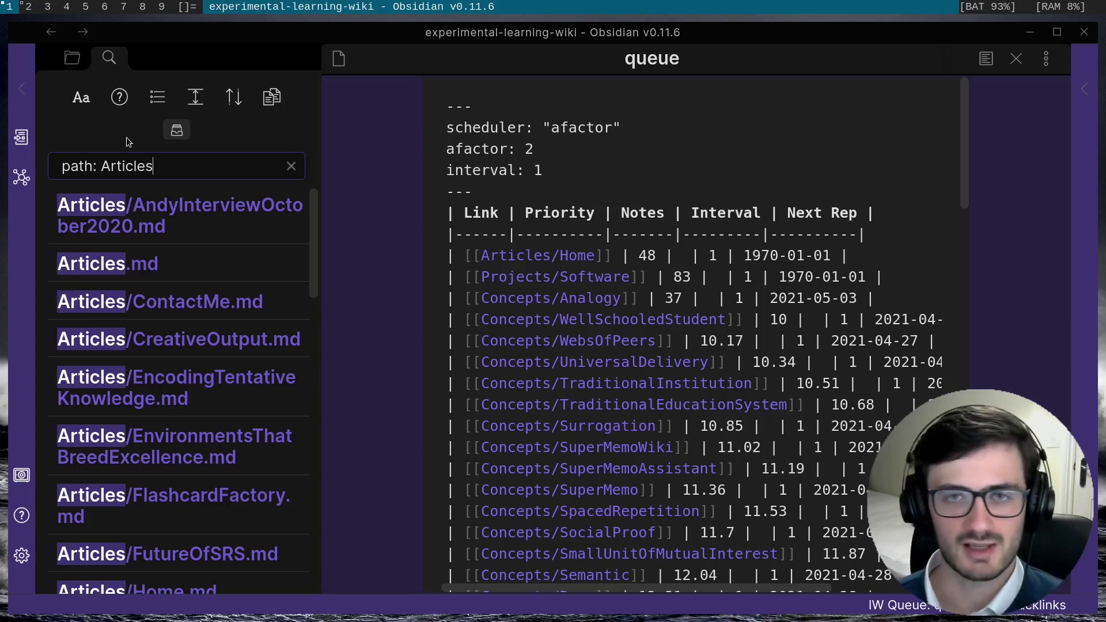
{"action": "scroll", "coordinate": [640, 236], "scroll_direction": "down", "scroll_amount": 1}
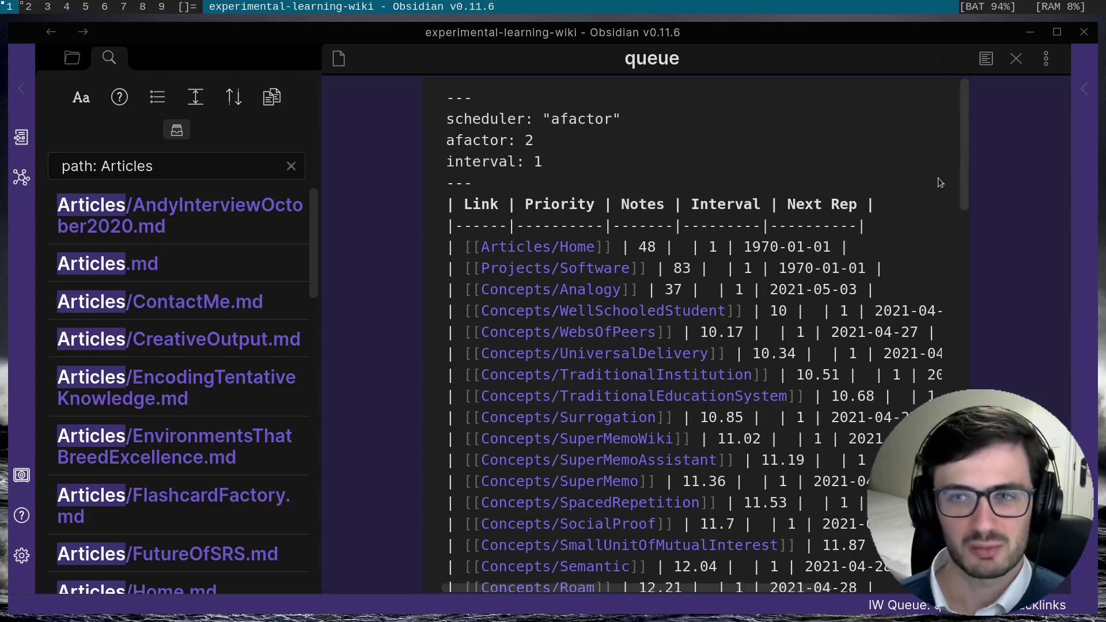
Open the current repetition, WebsOfPeers, with the Current repetition command
{"action": "scroll", "coordinate": [966, 168], "scroll_direction": "down", "scroll_amount": 7}
{"action": "scroll", "coordinate": [965, 167], "scroll_direction": "up", "scroll_amount": 8}
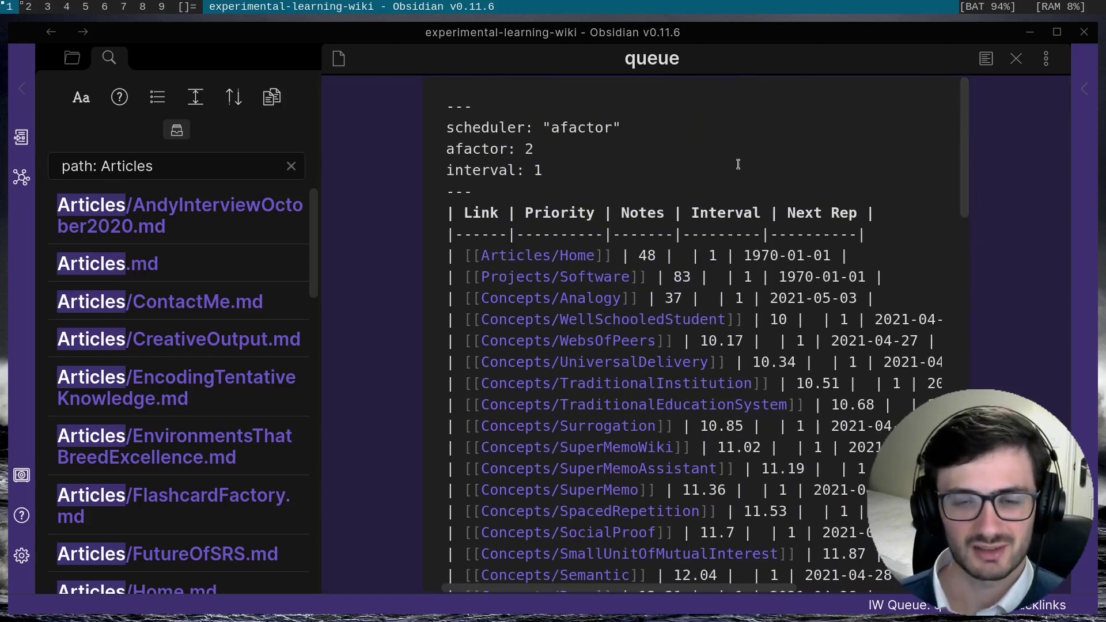
{"action": "scroll", "coordinate": [737, 162], "scroll_direction": "down", "scroll_amount": 2}
{"action": "key", "text": "ctrl+p"}
{"action": "type", "text": "increment"}
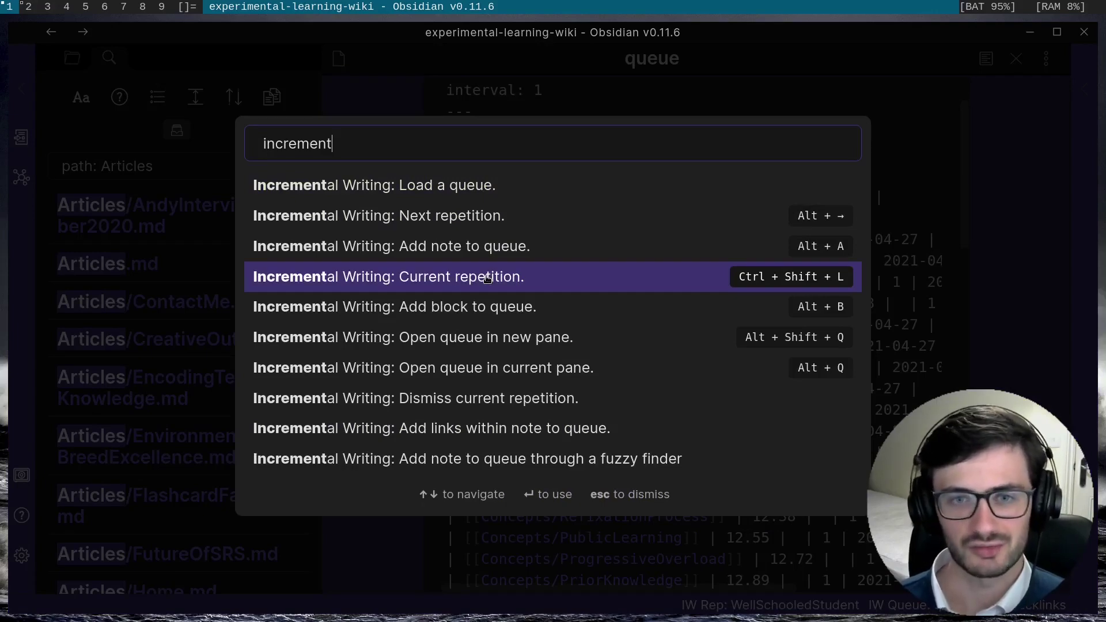
{"action": "left_click", "coordinate": [487, 277]}
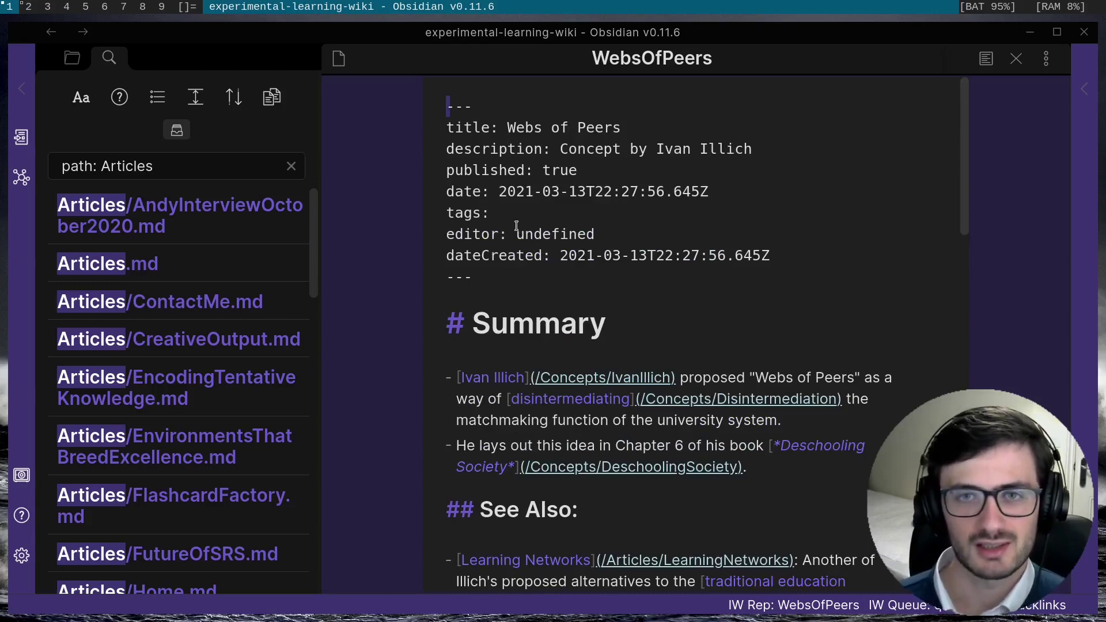
Advance to the next repetition, Concepts/UniversalDelivery
{"action": "key", "text": "ctrl+p"}
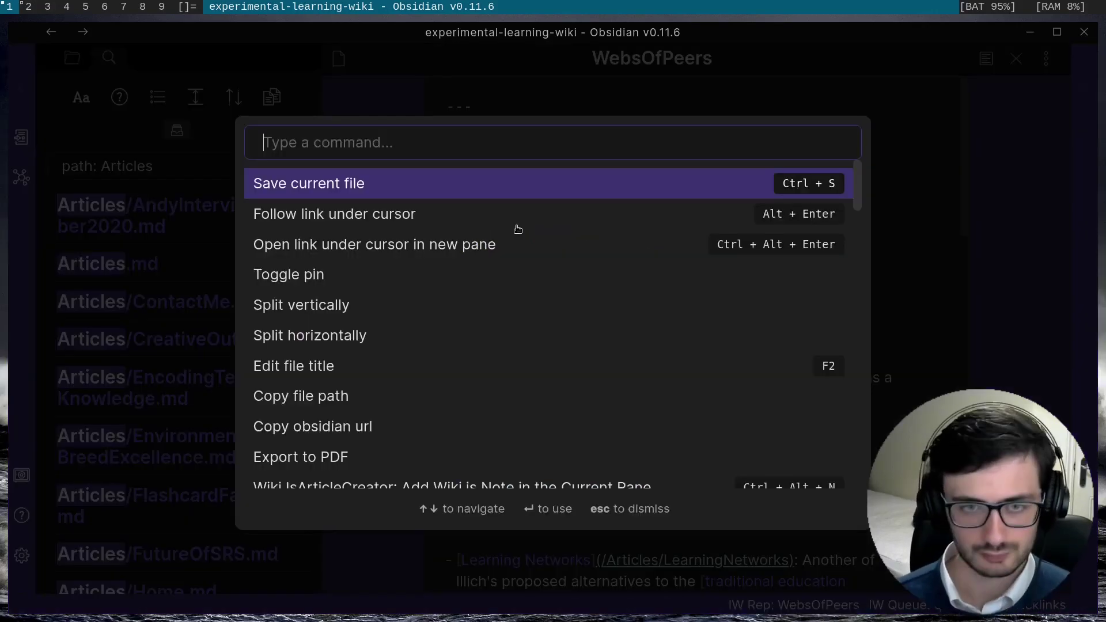
{"action": "type", "text": "Incremental"}
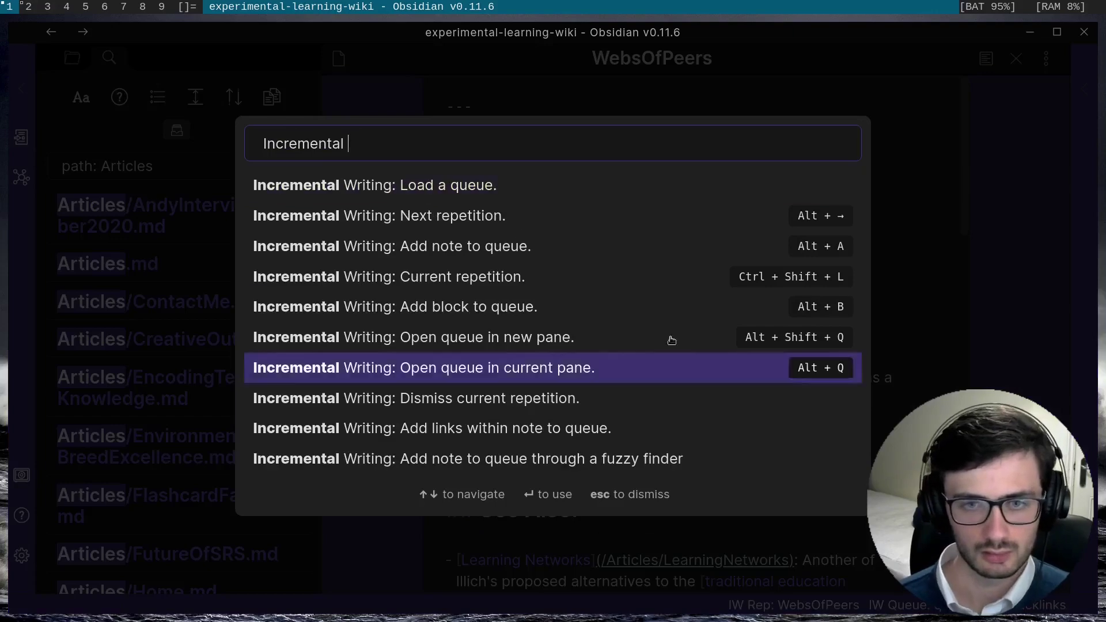
{"action": "left_click", "coordinate": [517, 219]}
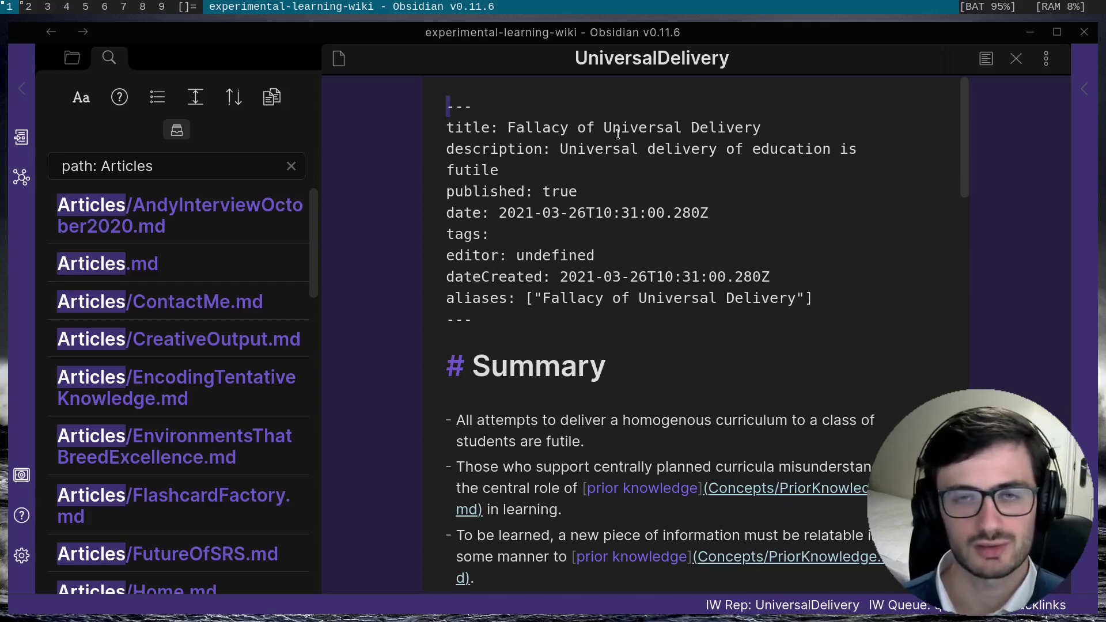
Confirm WebsOfPeers shows interval 2 and next rep 2021-04-28, then return to UniversalDelivery
{"action": "key", "text": "ctrl+p"}
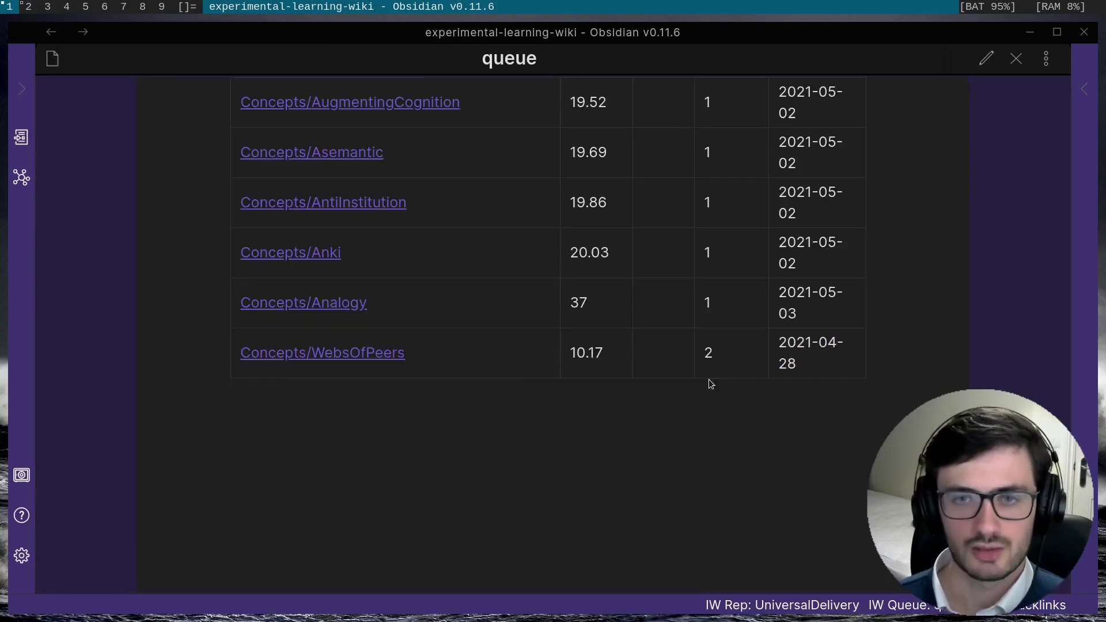
{"action": "left_click_drag", "start_coordinate": [726, 368], "coordinate": [753, 361]}
{"action": "left_click", "coordinate": [742, 374]}
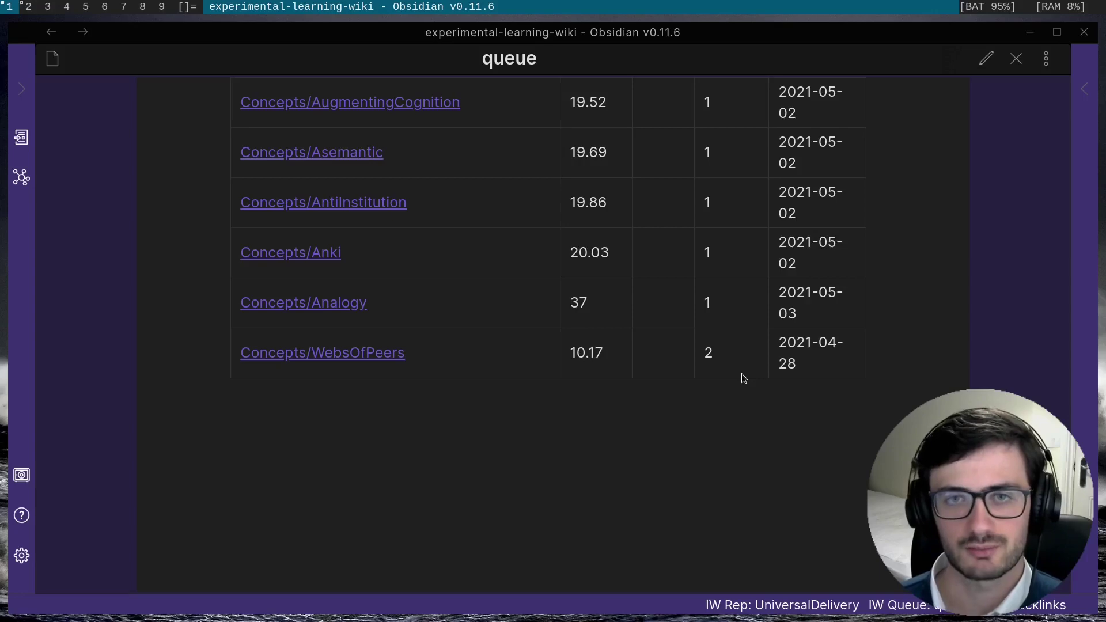
{"action": "key", "text": "ctrl+alt+Left"}
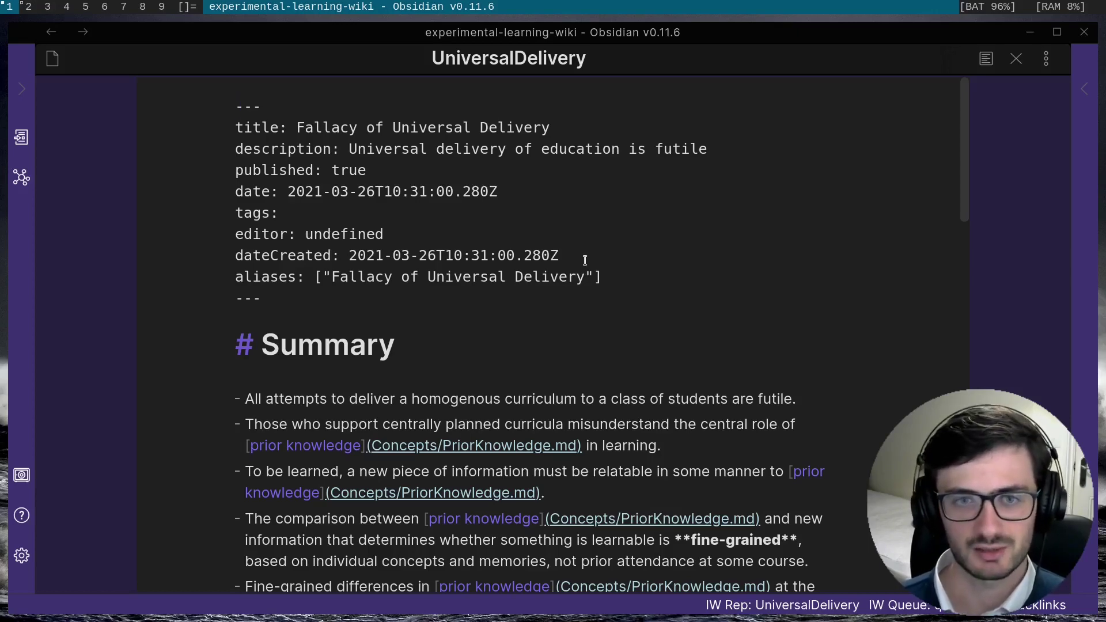
Dismiss the UniversalDelivery repetition and put the caret on the Summary bullet ending 'in learning.'
{"action": "key", "text": "ctrl+p"}
{"action": "type", "text": "incrmen"}
{"action": "key", "text": "Down"}
{"action": "key", "text": "Down"}
{"action": "key", "text": "Down"}
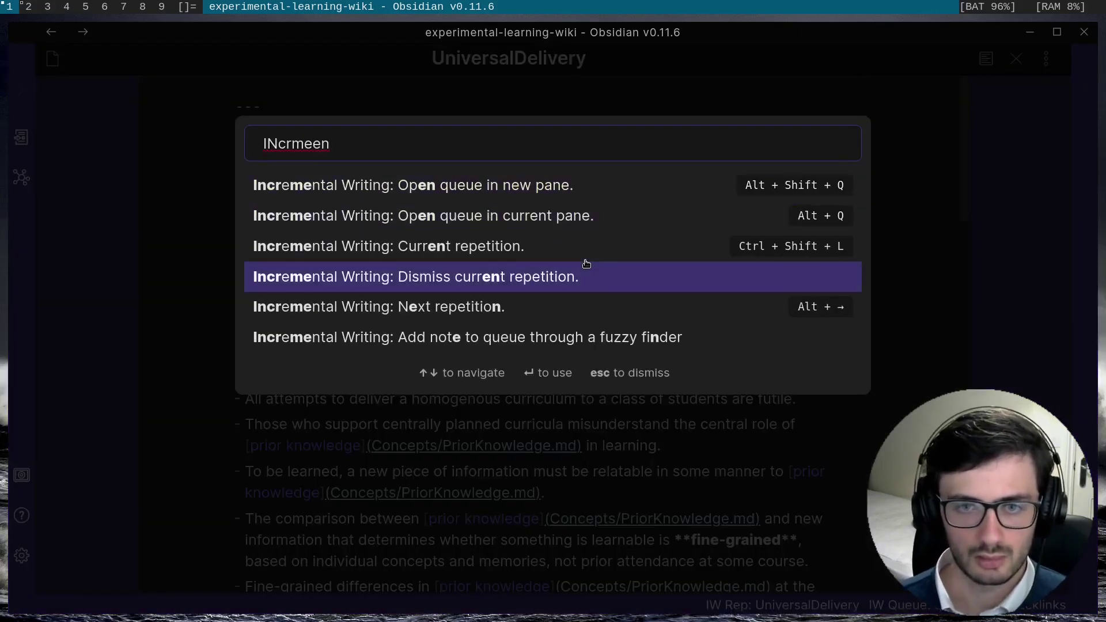
{"action": "key", "text": "Return"}
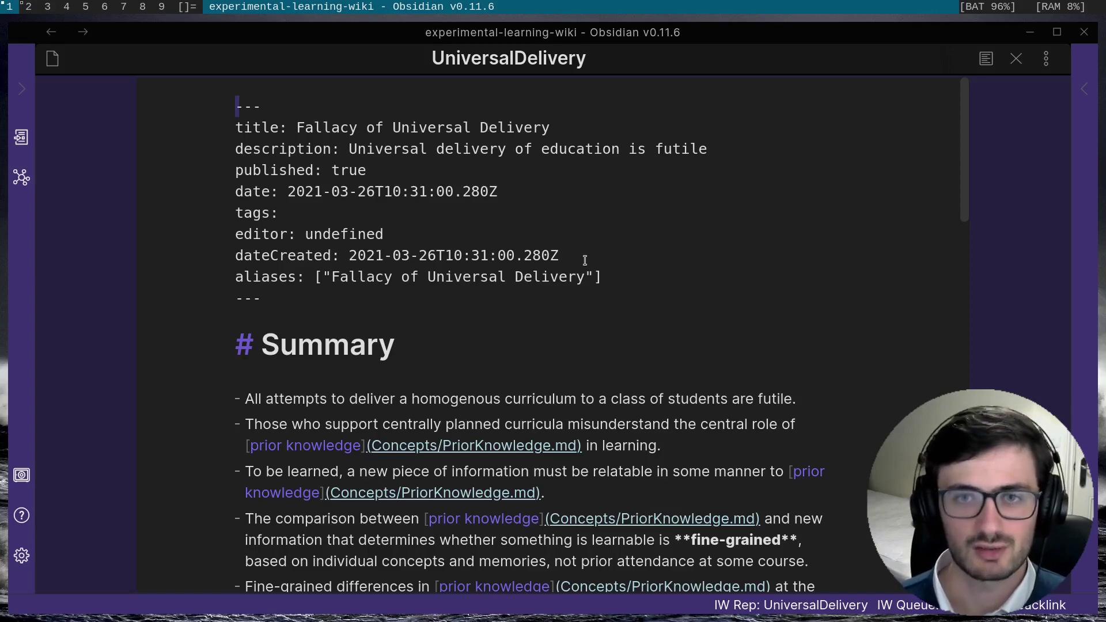
{"action": "scroll", "coordinate": [585, 261], "scroll_direction": "down", "scroll_amount": 2}
{"action": "left_click", "coordinate": [667, 354]}
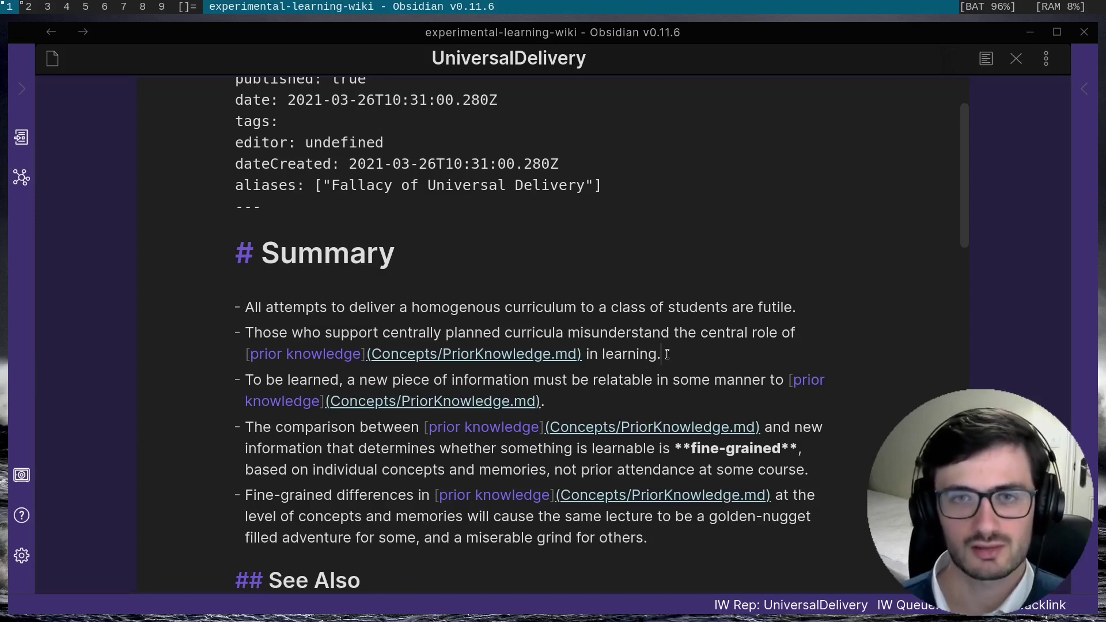
Add the 'in learning.' bullet to queue.md as a block with ID ^mx7on7z
{"action": "key", "text": "ctrl+p"}
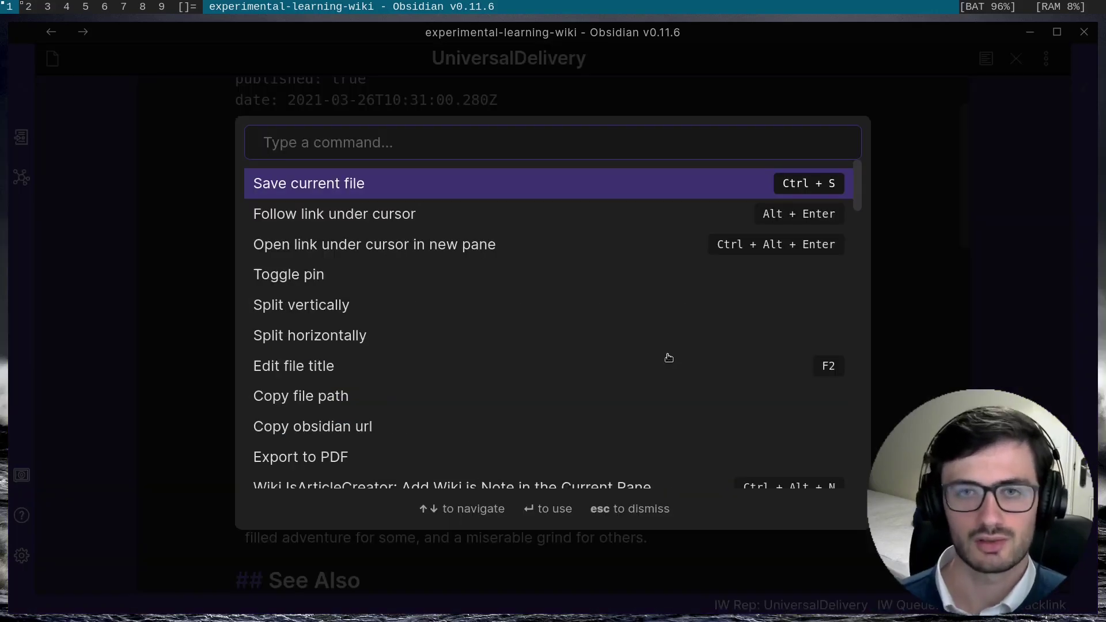
{"action": "type", "text": "Incremn"}
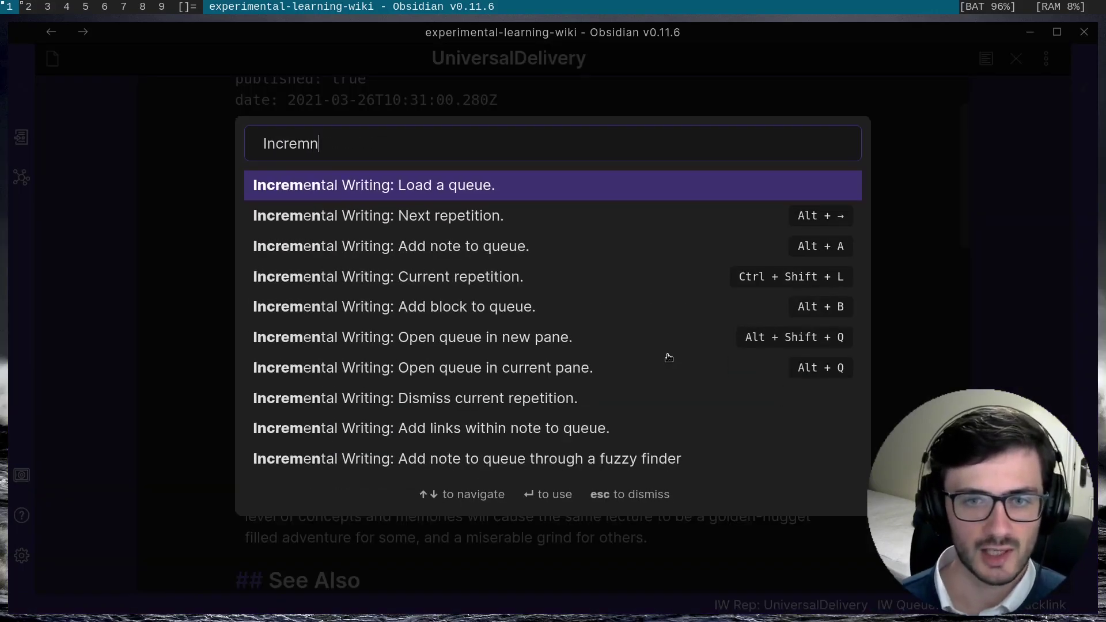
{"action": "left_click", "coordinate": [533, 312]}
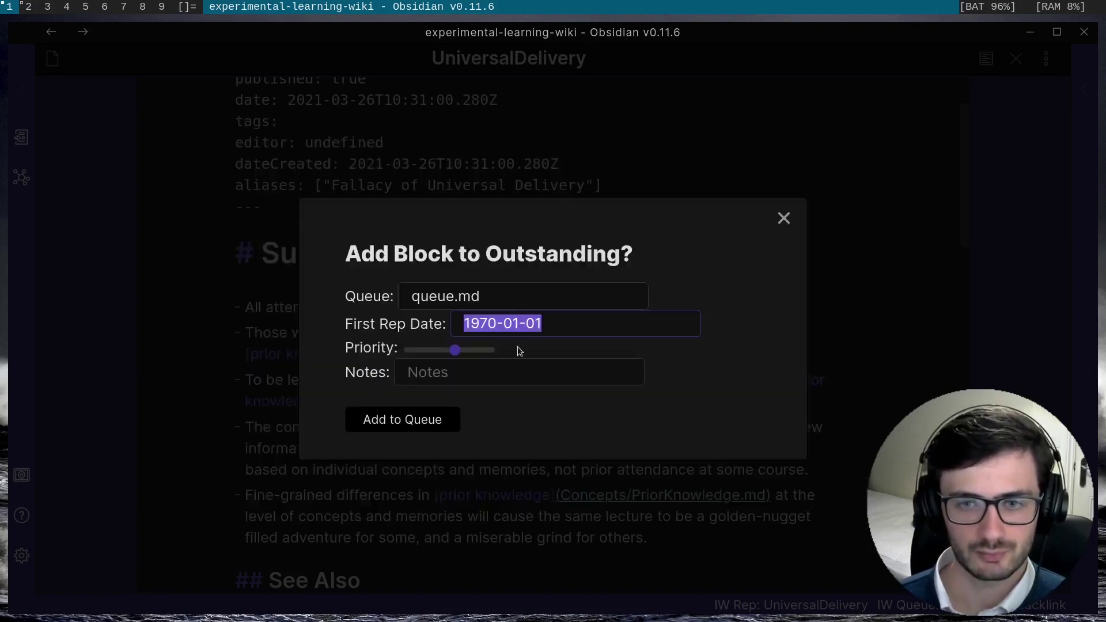
{"action": "left_click", "coordinate": [380, 422]}
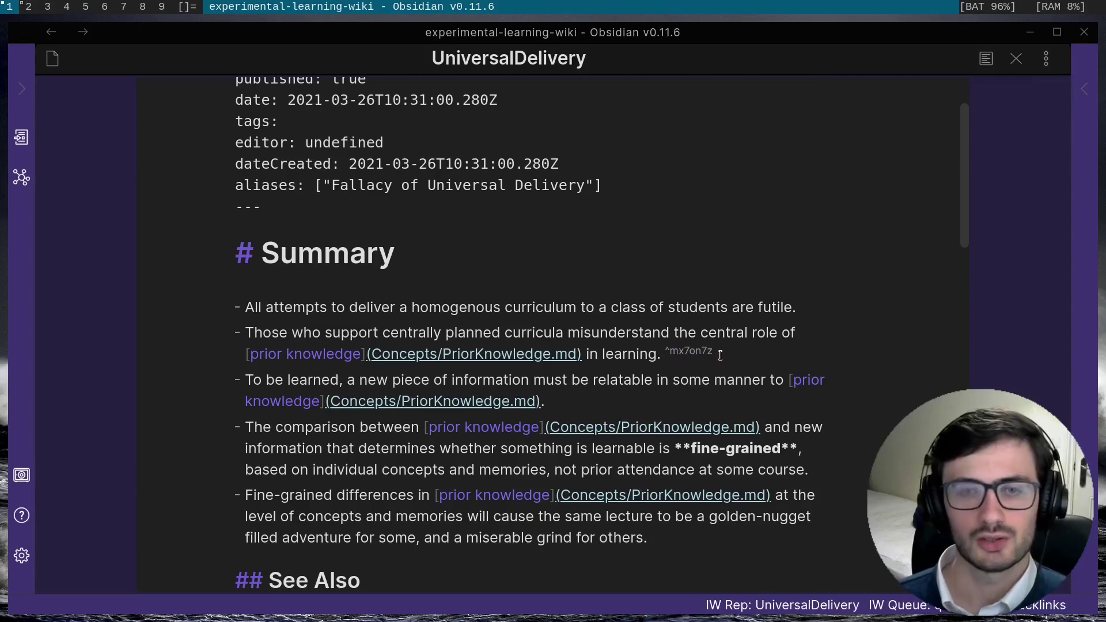
{"action": "left_click_drag", "start_coordinate": [720, 355], "coordinate": [666, 355]}
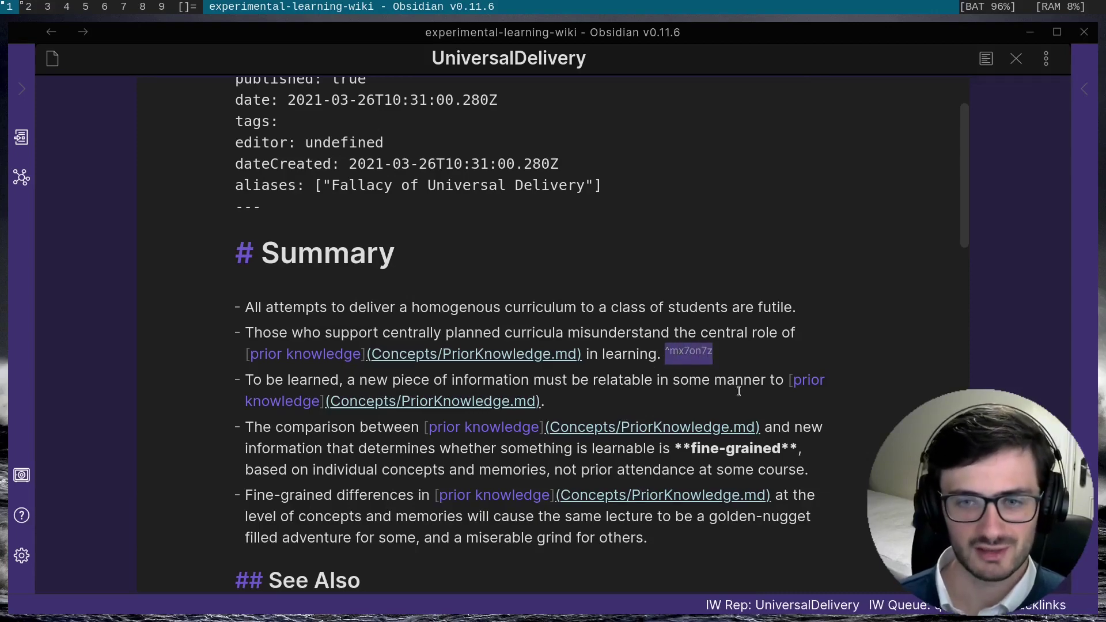
Check the new Concepts/UniversalDelivery#^mx7on7z row at priority 57 in queue.md
{"action": "key", "text": "ctrl+shift+q"}
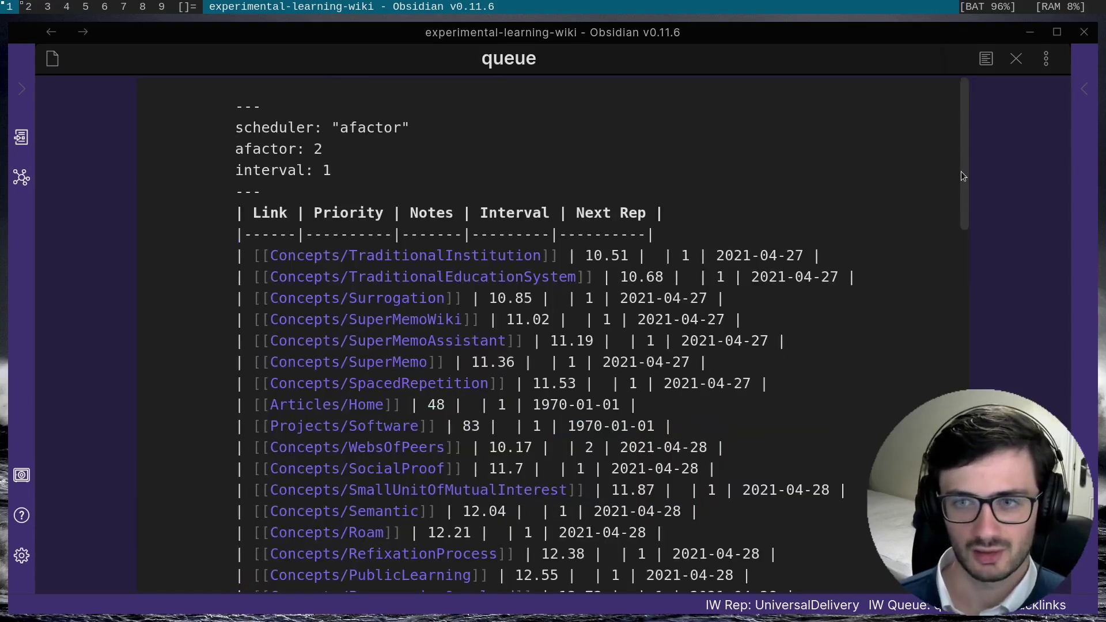
{"action": "scroll", "coordinate": [519, 334], "scroll_direction": "down", "scroll_amount": 7}
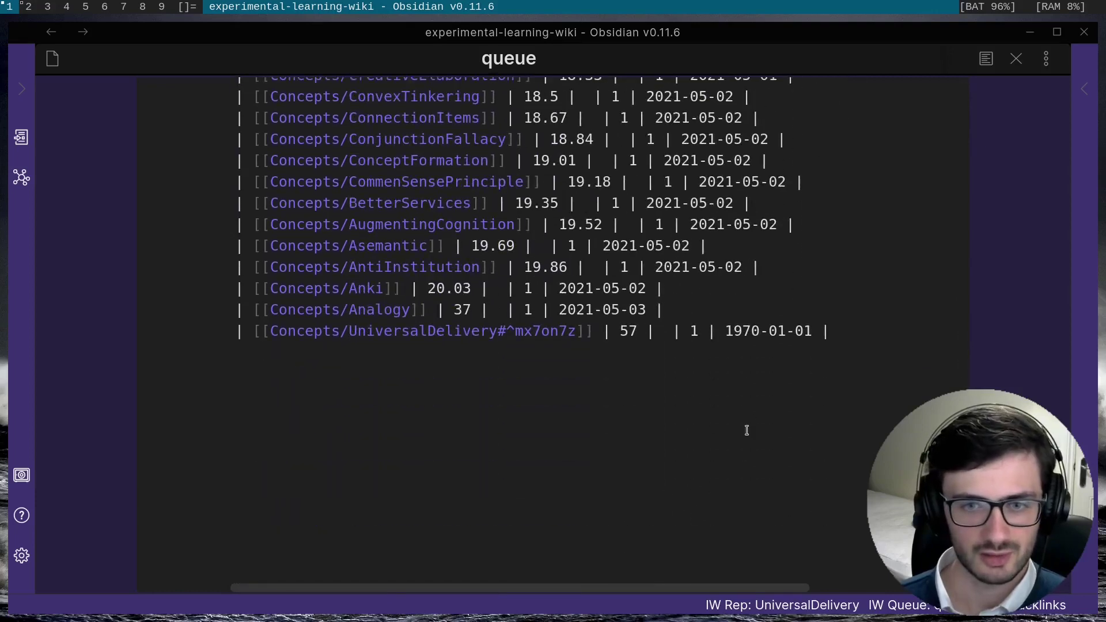
{"action": "left_click_drag", "start_coordinate": [255, 332], "coordinate": [606, 327]}
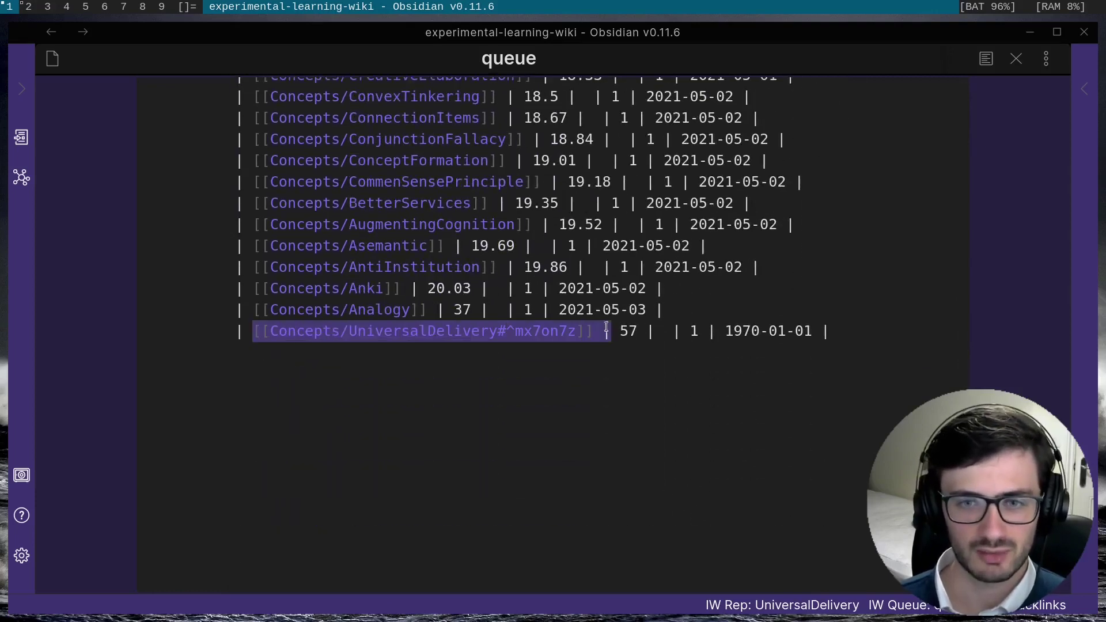
{"action": "left_click", "coordinate": [357, 363]}
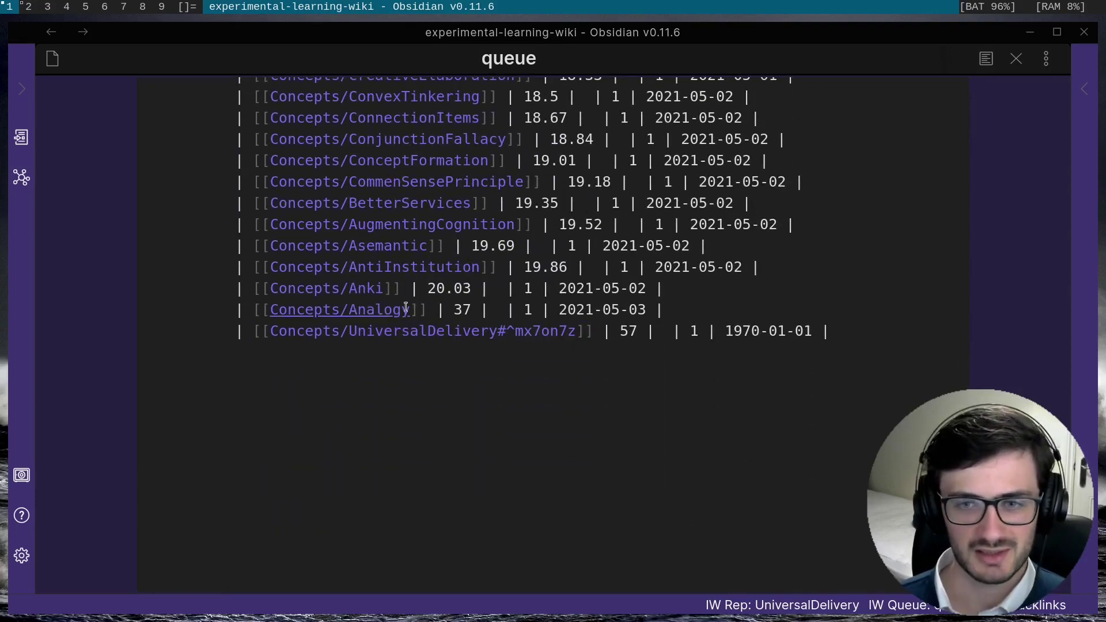